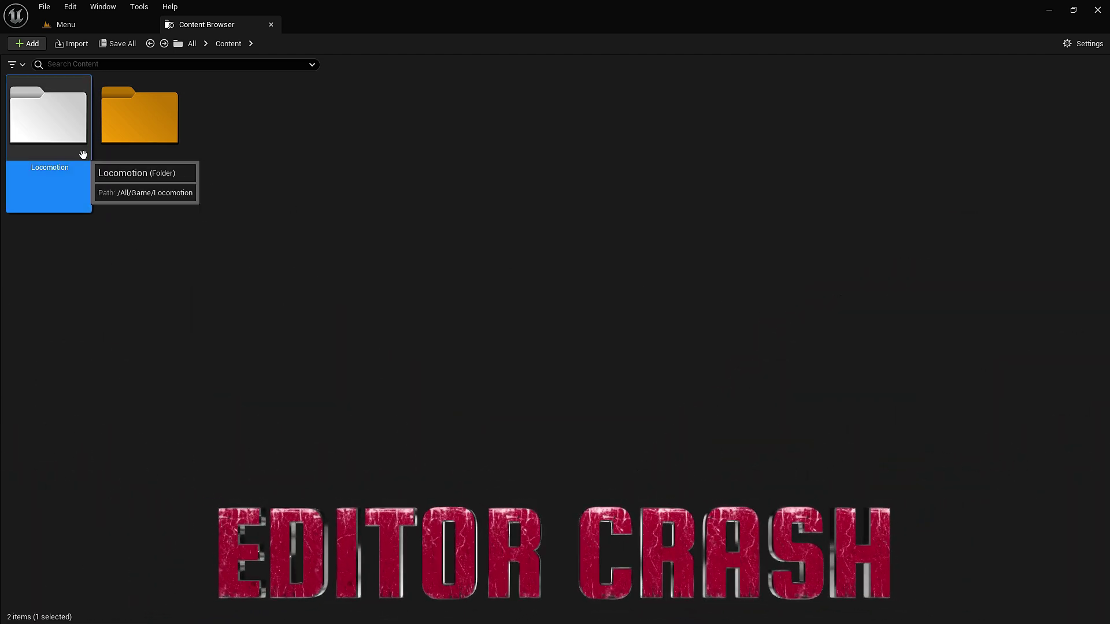
Step: Open the Player_Controller Blueprint from Content > Locomotion > Blueprint
{"action": "double_click", "coordinate": [81, 155]}
{"action": "double_click", "coordinate": [73, 167]}
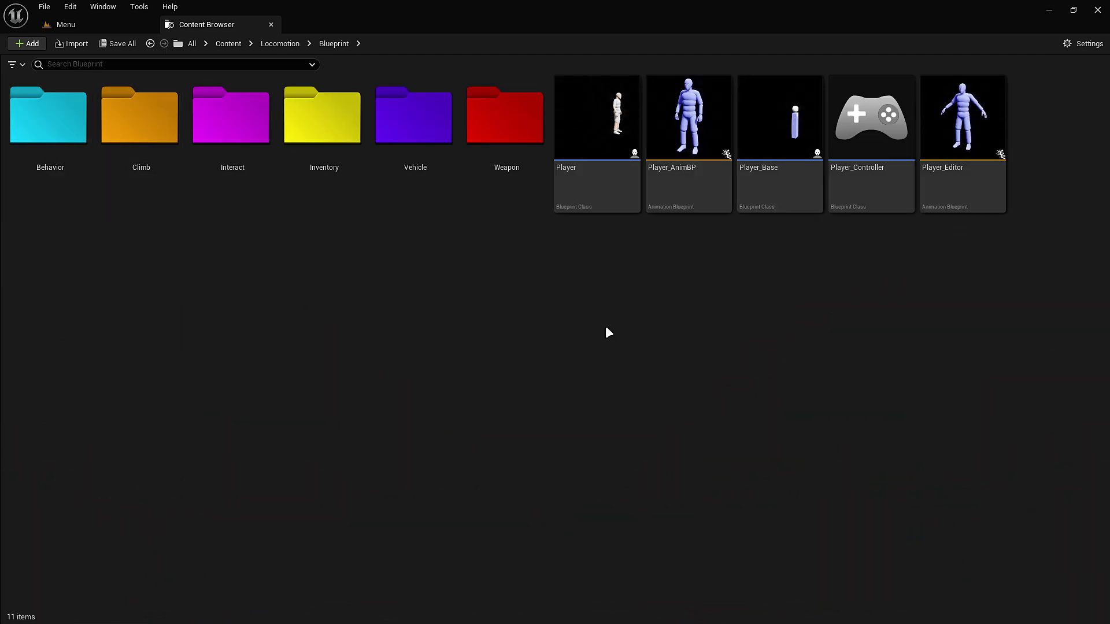
{"action": "left_click", "coordinate": [849, 190]}
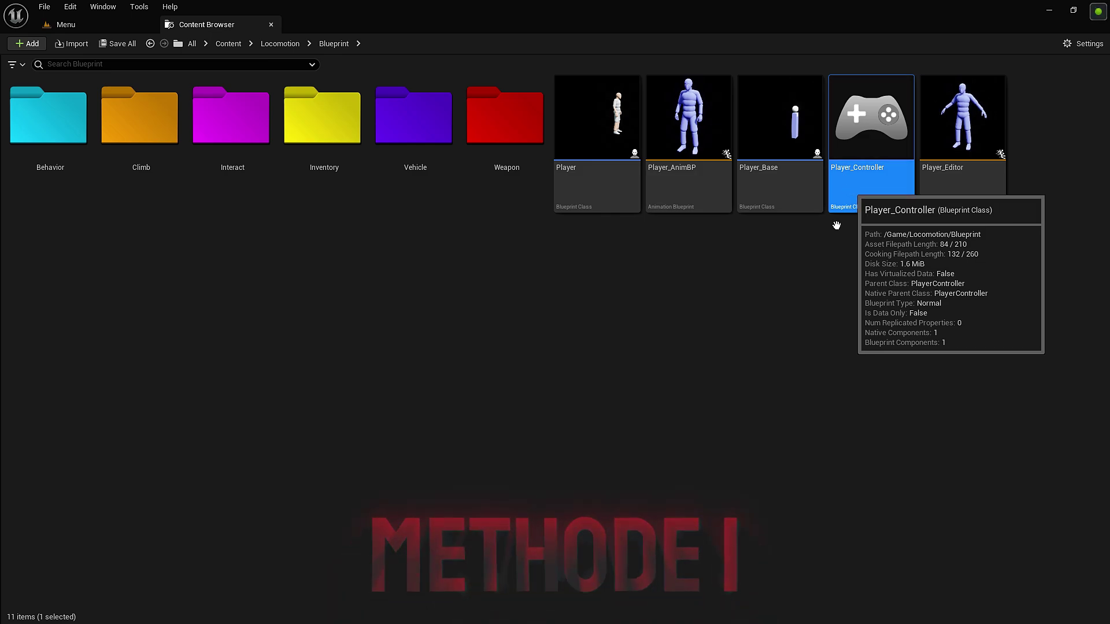
{"action": "double_click", "coordinate": [850, 190]}
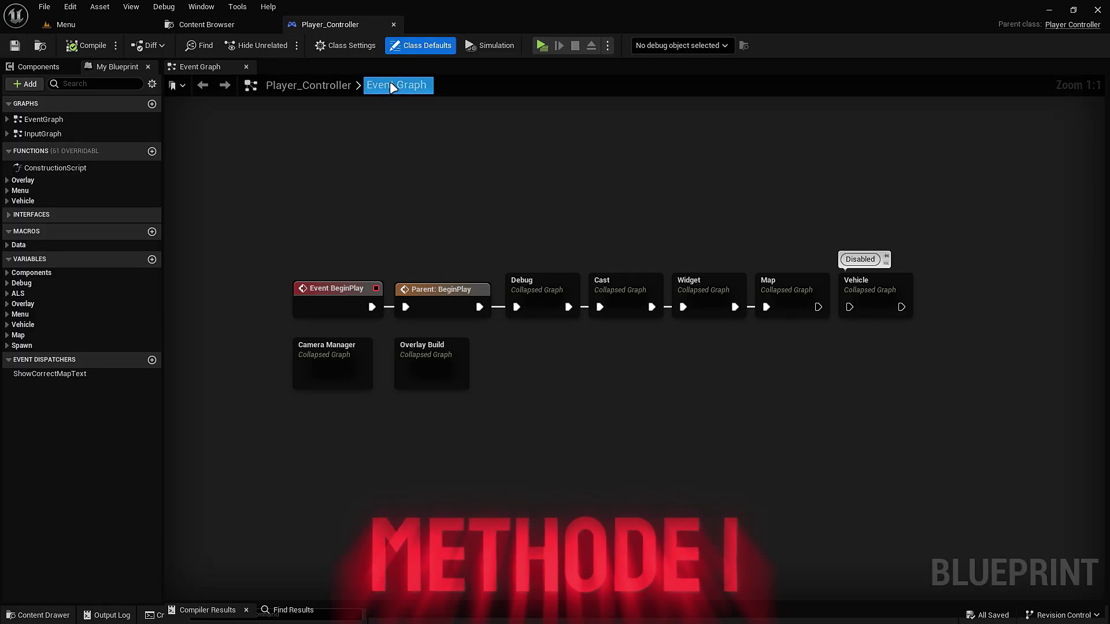
Step: Refresh every node in Player_Controller's Event Graph, save the Blueprint, and close its editor
{"action": "left_click_drag", "start_coordinate": [220, 188], "coordinate": [1015, 433]}
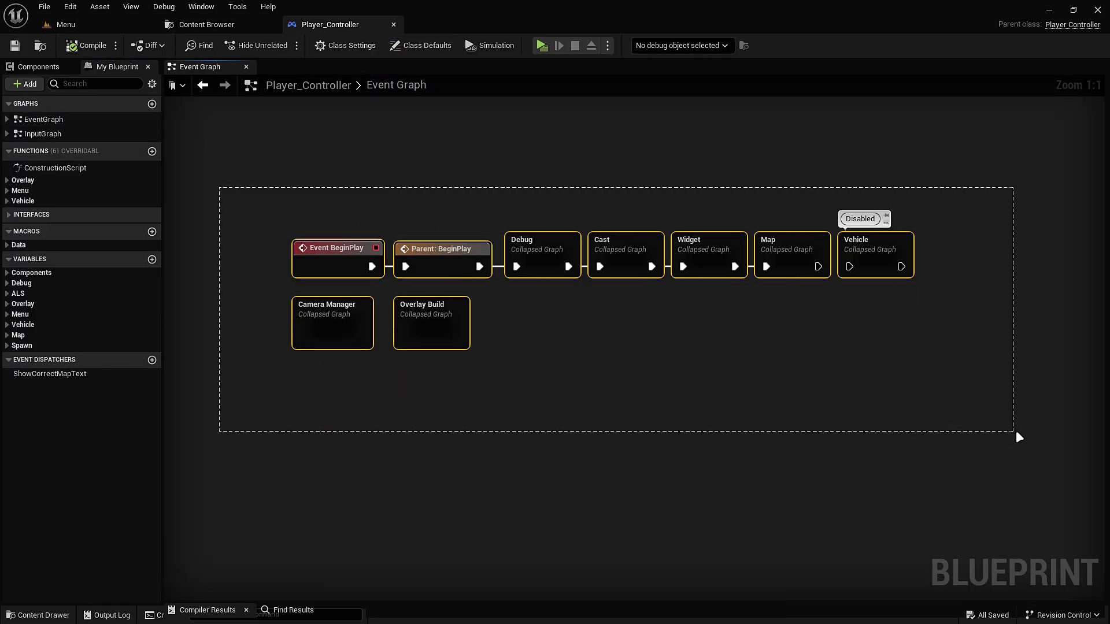
{"action": "right_click", "coordinate": [328, 248]}
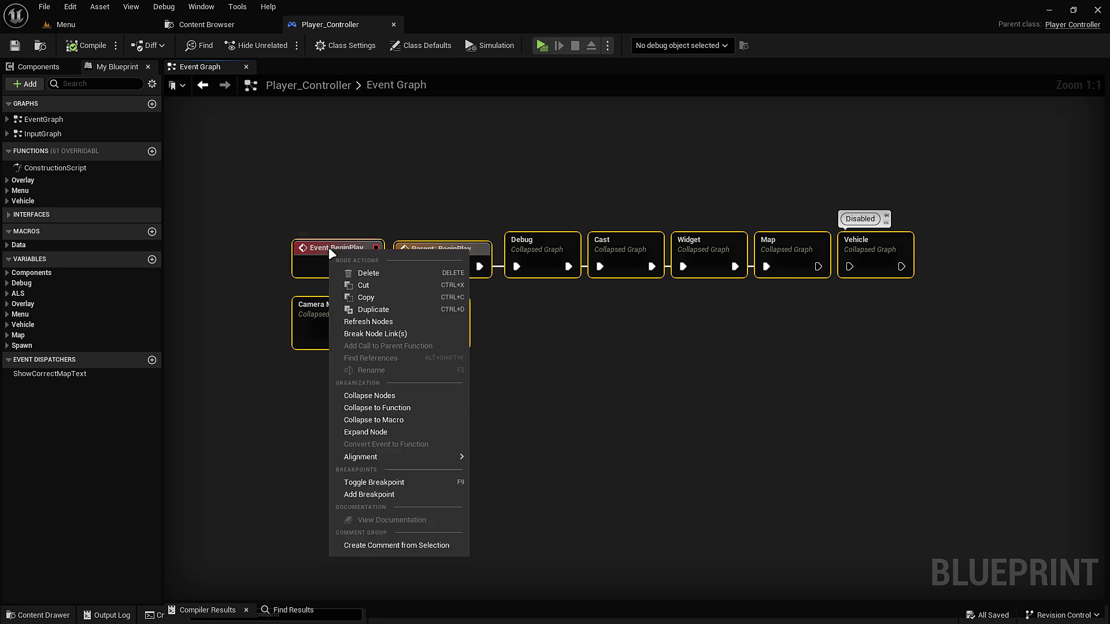
{"action": "left_click", "coordinate": [401, 322]}
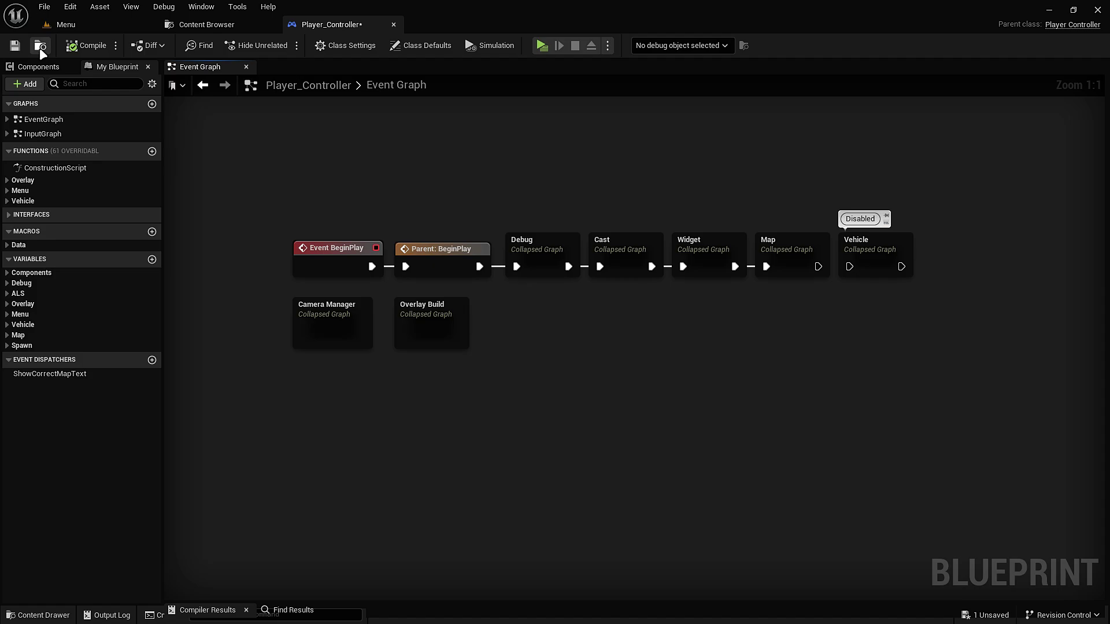
{"action": "left_click", "coordinate": [15, 45]}
{"action": "left_click", "coordinate": [394, 24]}
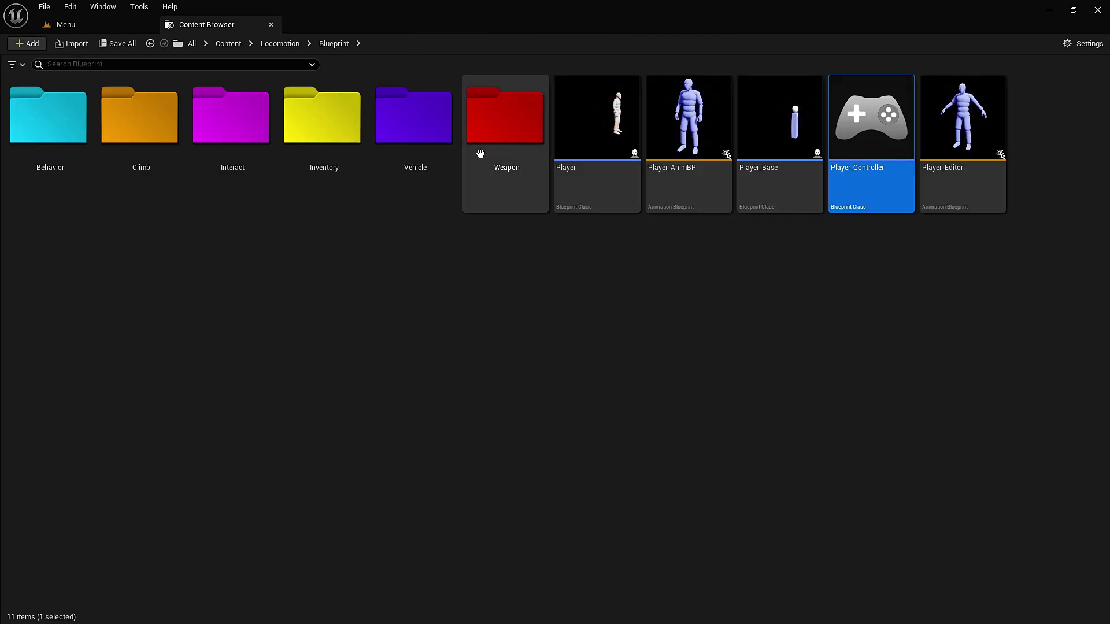
Step: Open Player_Base and refresh all nodes in its Event Graph
{"action": "double_click", "coordinate": [758, 183]}
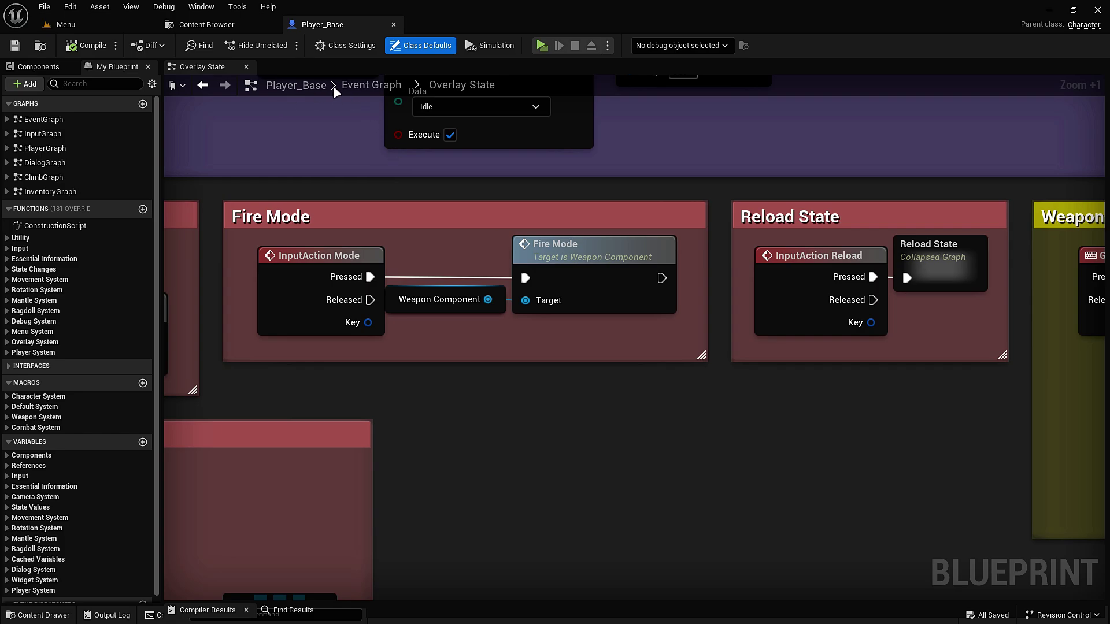
{"action": "left_click", "coordinate": [368, 84]}
{"action": "scroll", "coordinate": [277, 133], "scroll_direction": "down", "scroll_amount": 3}
{"action": "left_click_drag", "start_coordinate": [189, 120], "coordinate": [897, 432]}
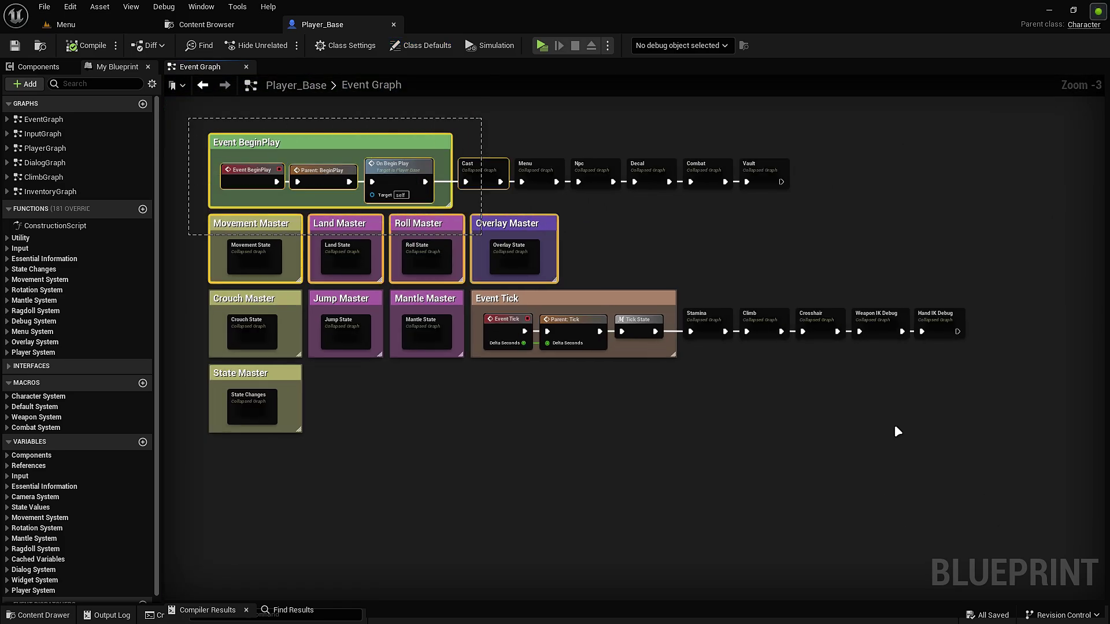
{"action": "right_click_drag", "start_coordinate": [459, 271], "coordinate": [789, 328]}
{"action": "right_click", "coordinate": [475, 196]}
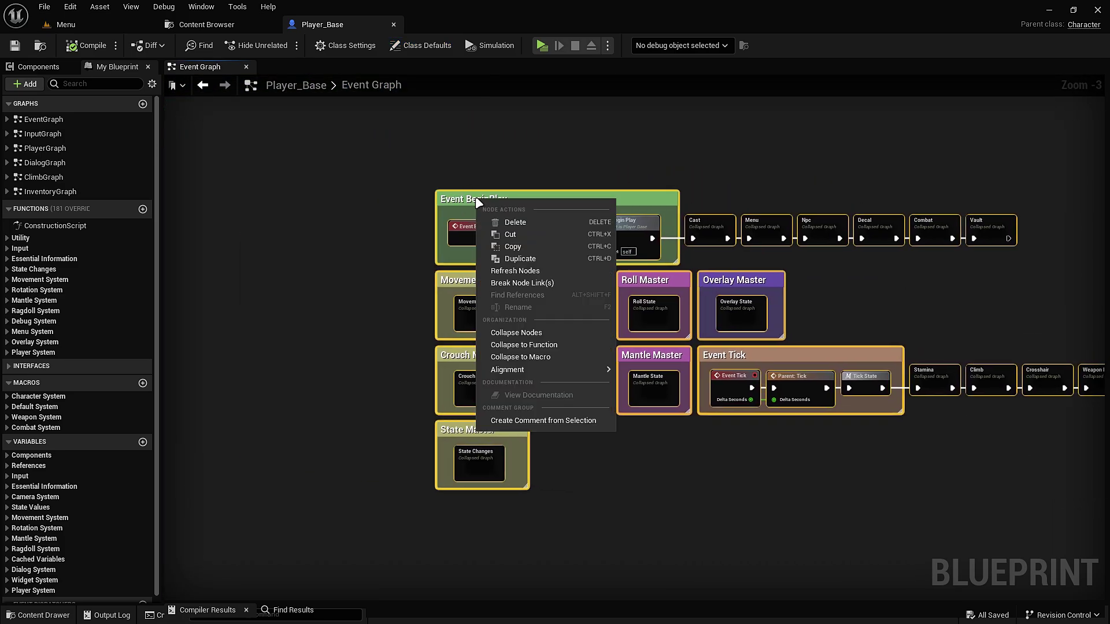
{"action": "left_click", "coordinate": [518, 267]}
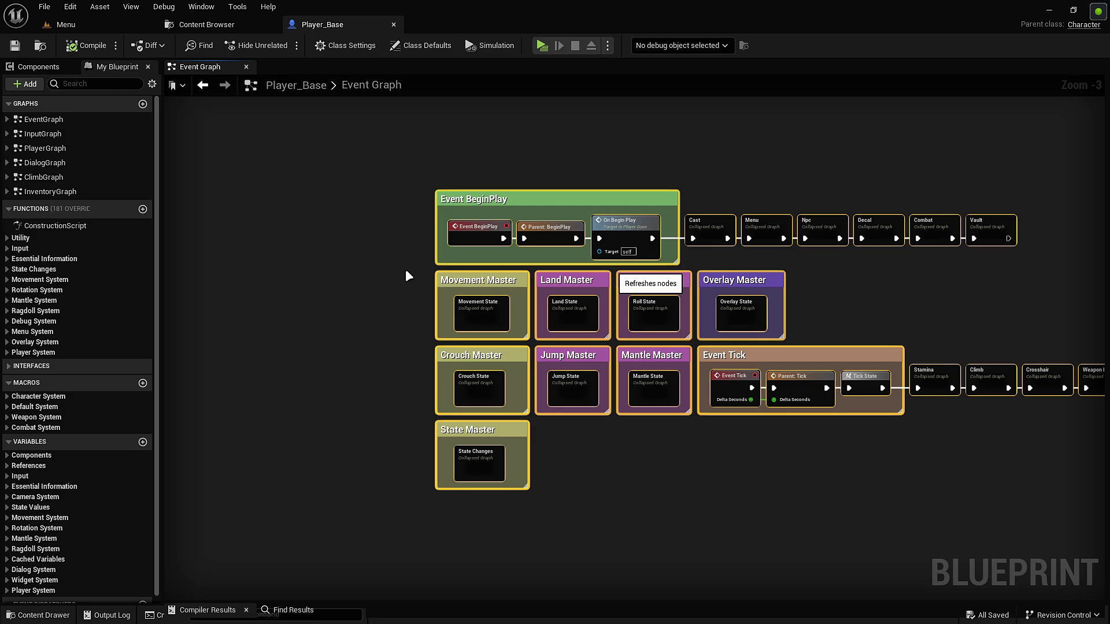
Step: Save Player_Base, close its editor, and return to the Locomotion folder
{"action": "right_click", "coordinate": [359, 255]}
{"action": "right_click_drag", "start_coordinate": [363, 231], "coordinate": [330, 217]}
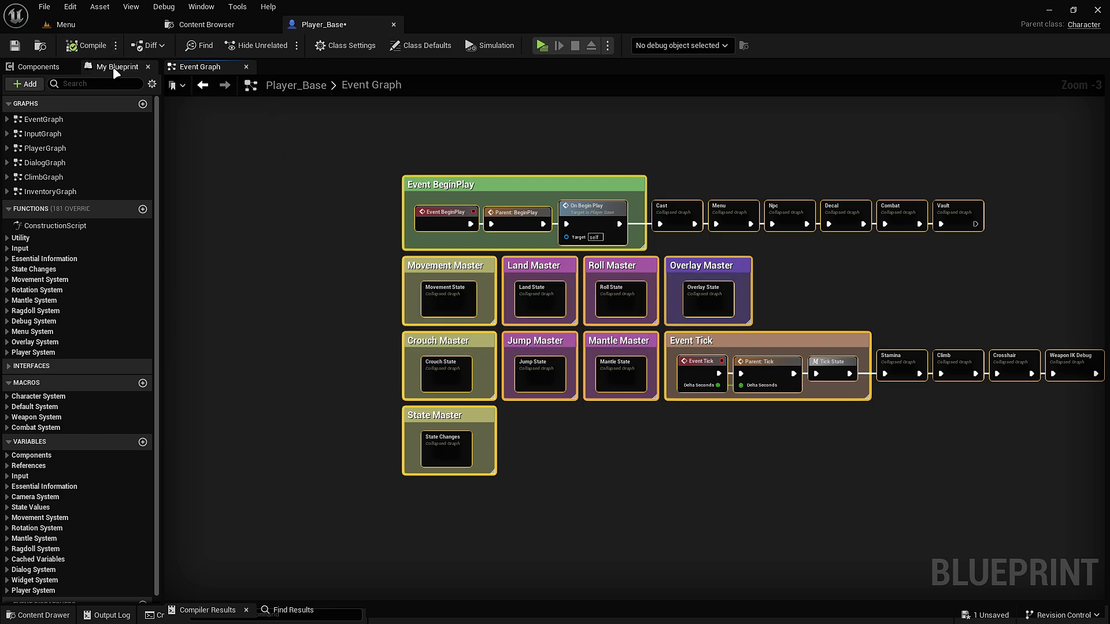
{"action": "left_click", "coordinate": [15, 45]}
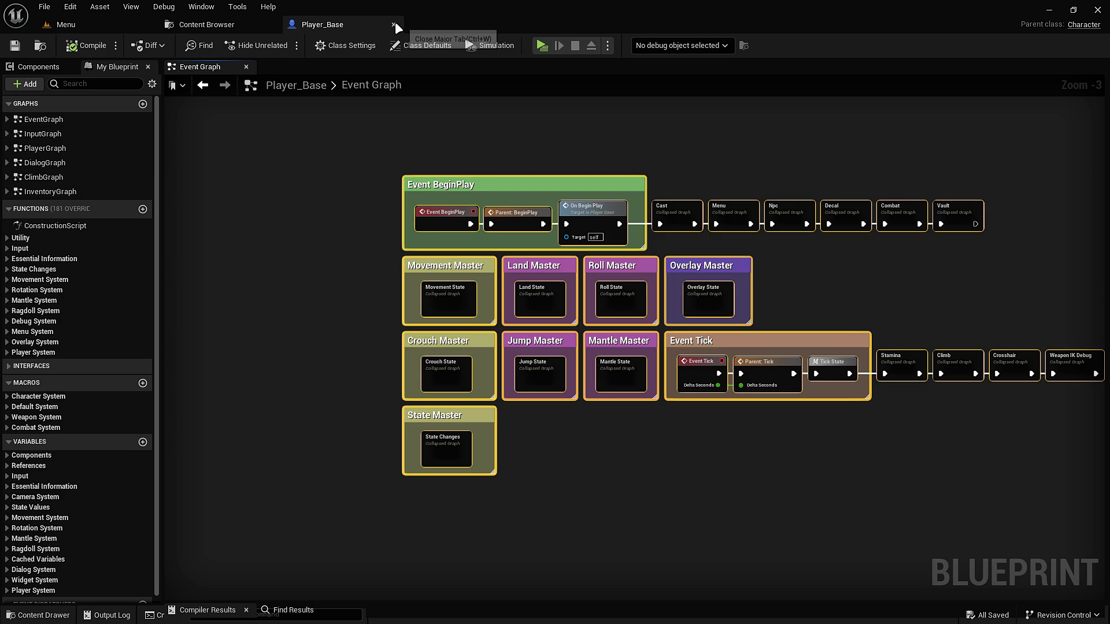
{"action": "left_click", "coordinate": [394, 25]}
{"action": "left_click", "coordinate": [282, 46]}
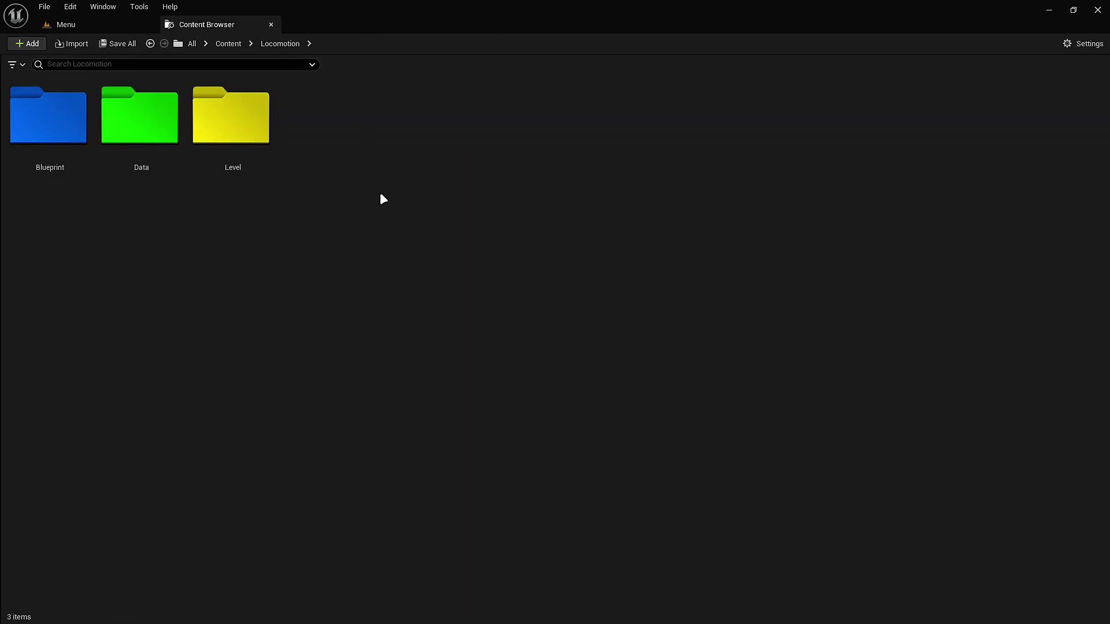
Step: Open level X from the Level folder, play-test it, and stop the preview with Esc
{"action": "double_click", "coordinate": [270, 170]}
{"action": "left_click", "coordinate": [609, 206]}
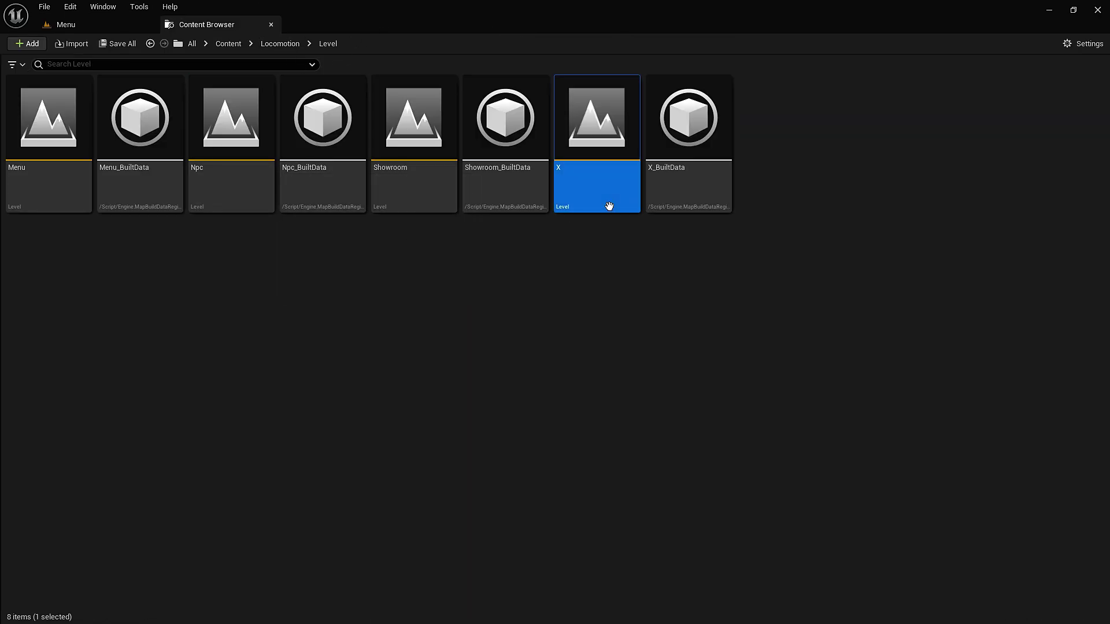
{"action": "double_click", "coordinate": [609, 206]}
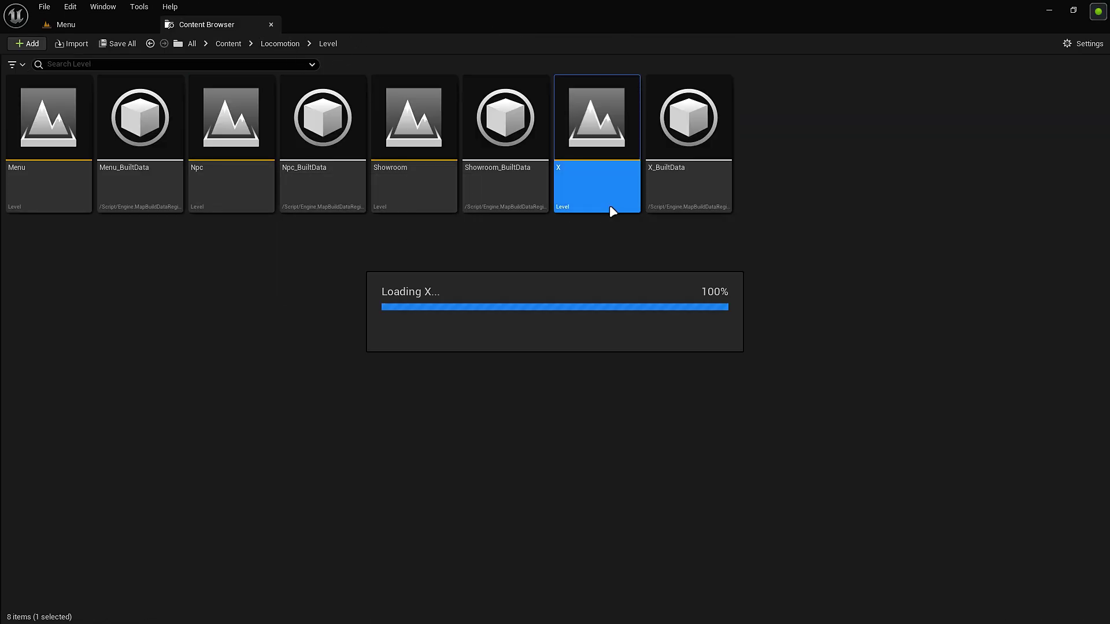
{"action": "left_click", "coordinate": [133, 26]}
{"action": "left_click", "coordinate": [283, 45]}
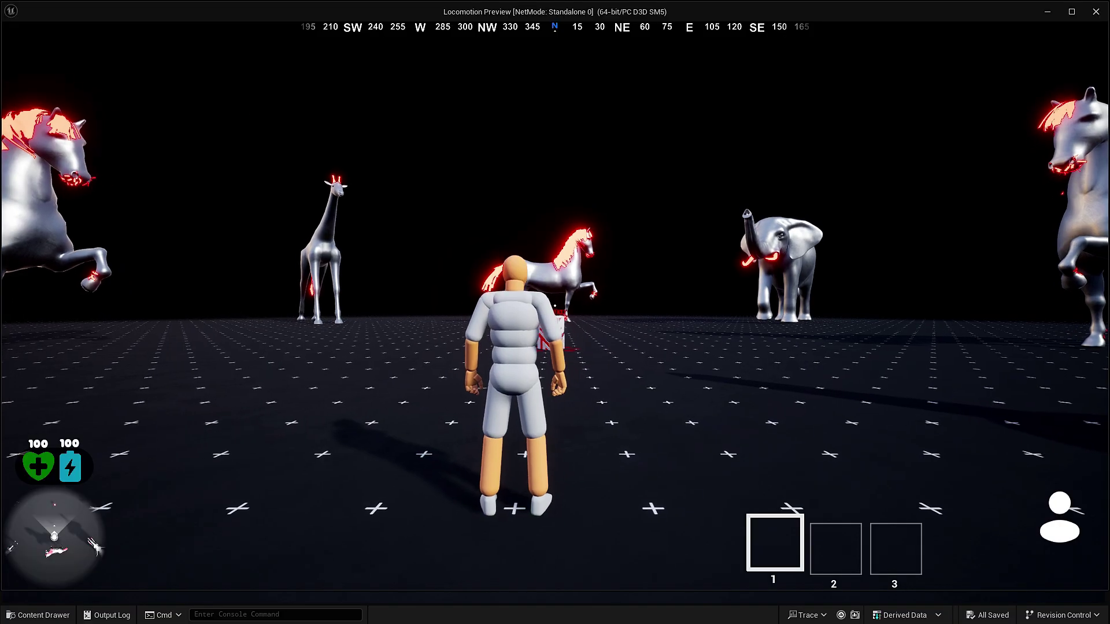
{"action": "key", "text": "Escape"}
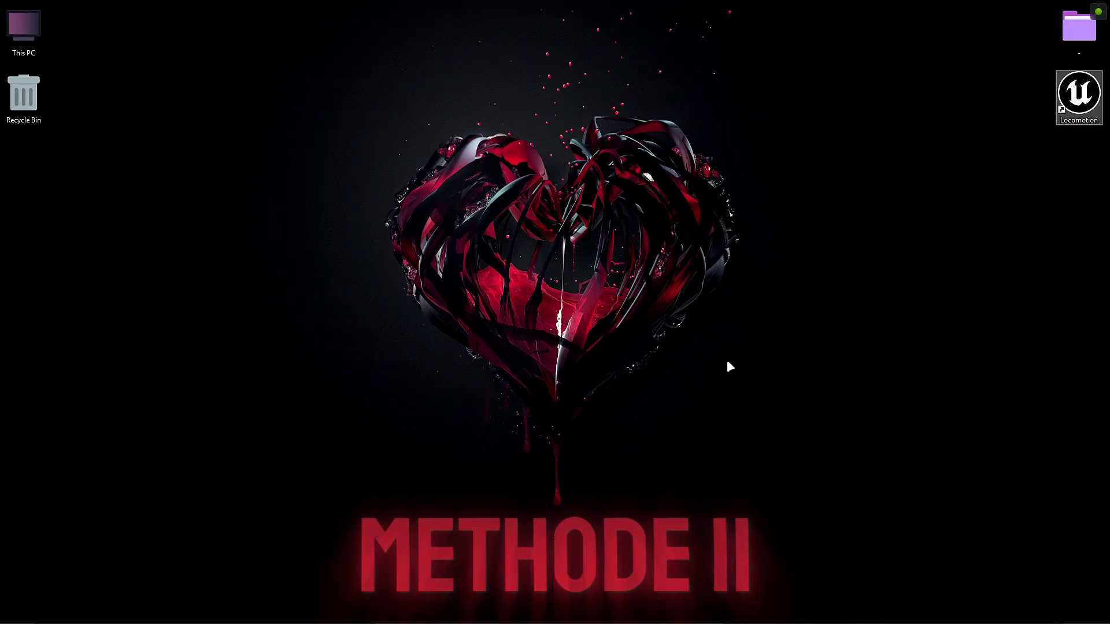
Step: Go to the Locomotion shortcut's file location and open Config > DefaultEngine in Notepad
{"action": "right_click", "coordinate": [1066, 100]}
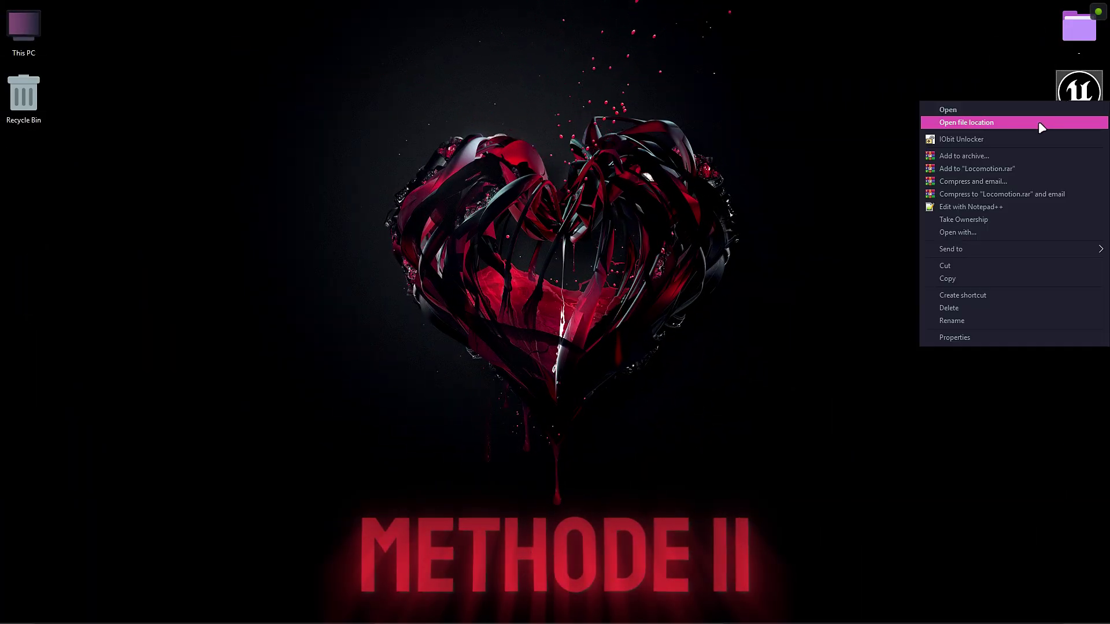
{"action": "left_click", "coordinate": [996, 123]}
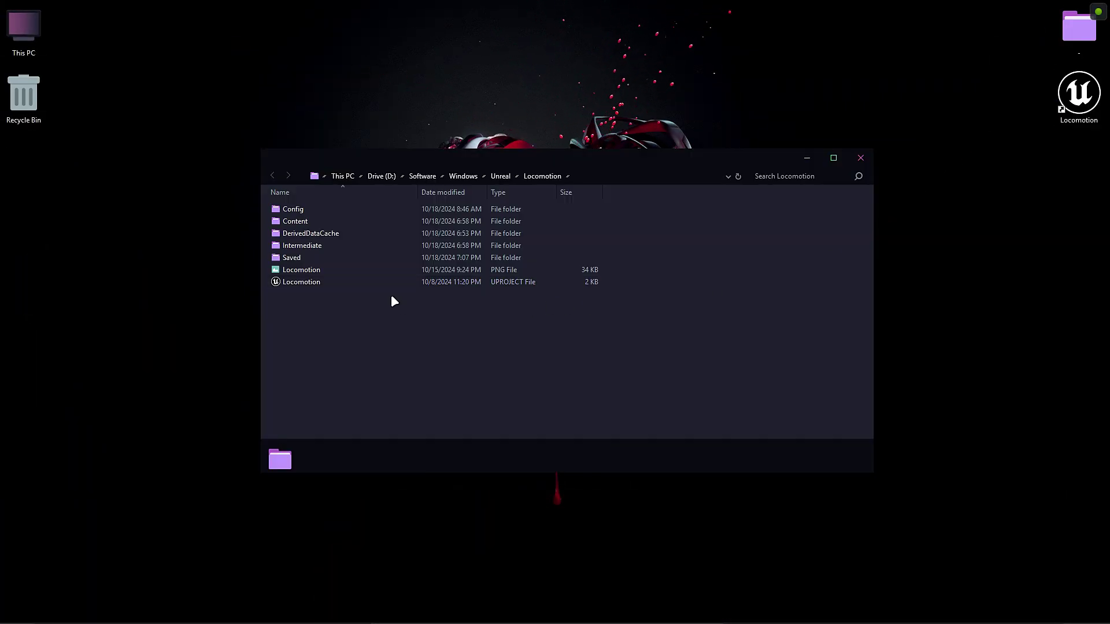
{"action": "double_click", "coordinate": [312, 209]}
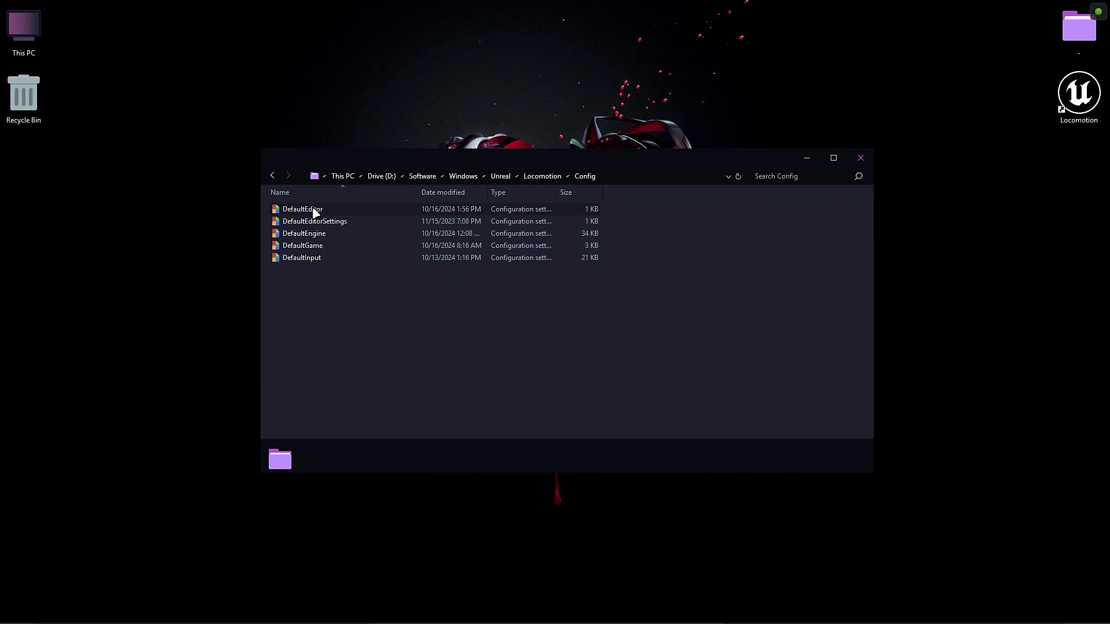
{"action": "double_click", "coordinate": [321, 233]}
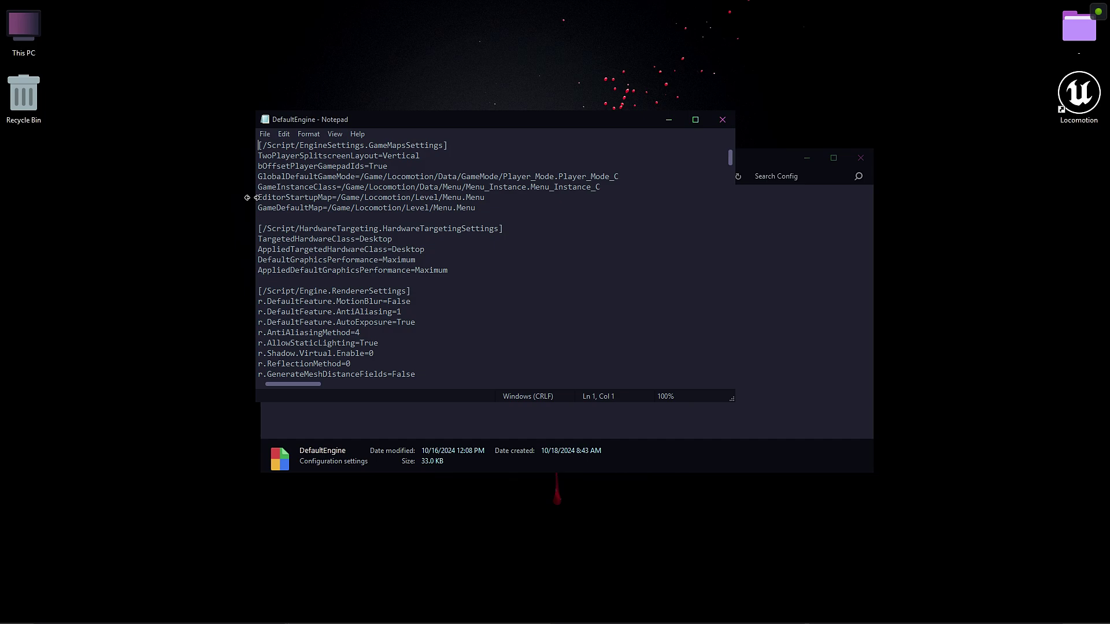
Step: Delete the EditorStartupMap and GameDefaultMap lines and the leftover blank line
{"action": "left_click_drag", "start_coordinate": [257, 197], "coordinate": [315, 197]}
{"action": "left_click", "coordinate": [406, 186]}
{"action": "left_click_drag", "start_coordinate": [419, 197], "coordinate": [480, 197]}
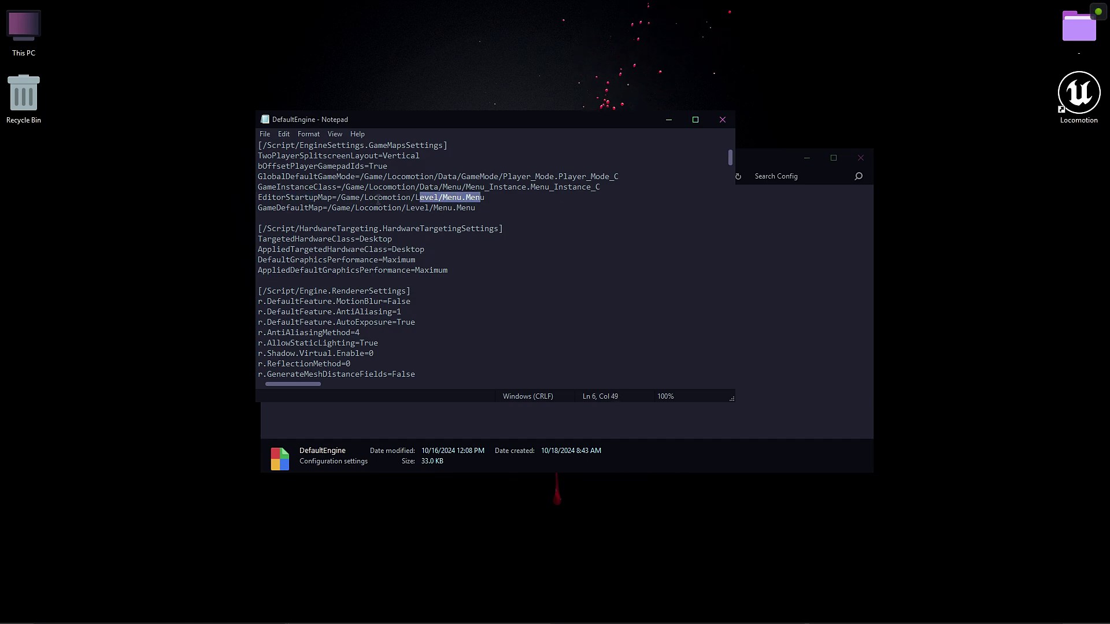
{"action": "double_click", "coordinate": [475, 208]}
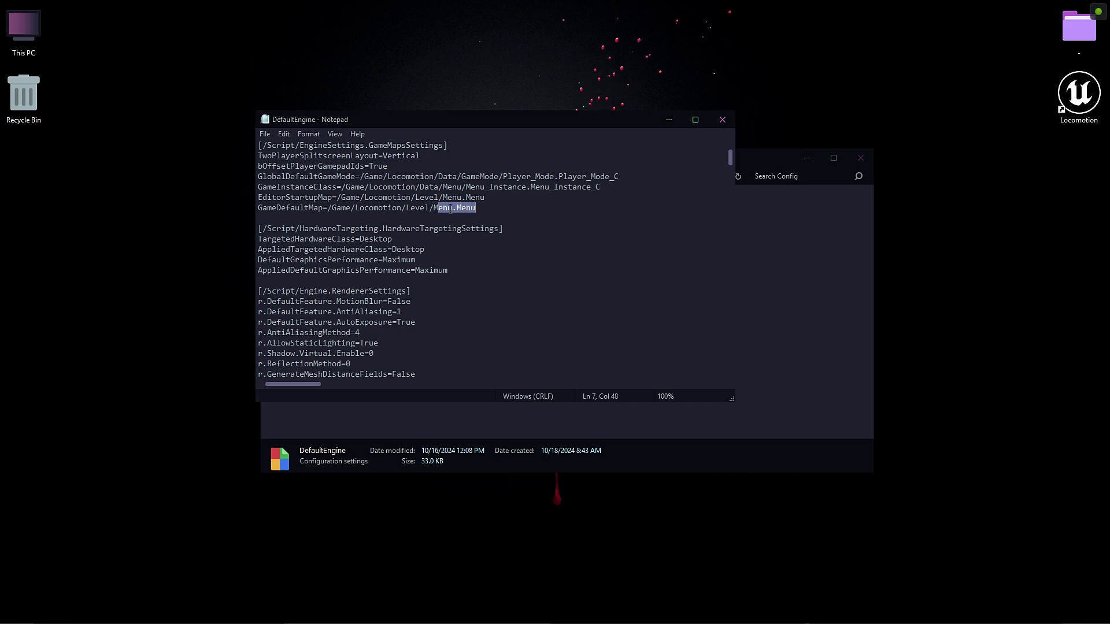
{"action": "left_click", "coordinate": [473, 208]}
{"action": "left_click_drag", "start_coordinate": [458, 208], "coordinate": [260, 197]}
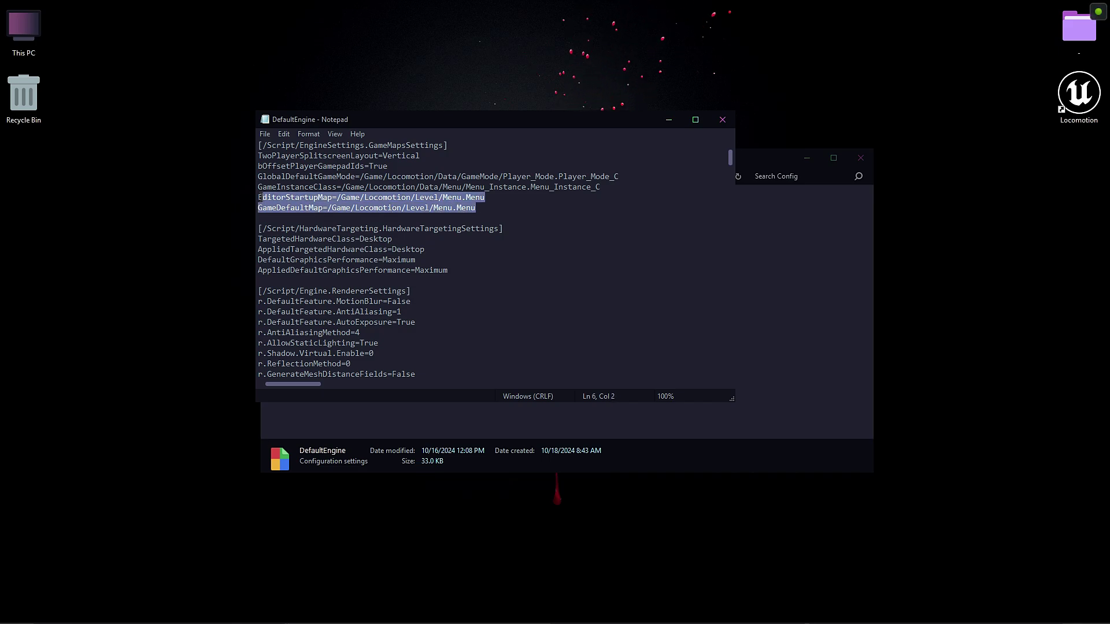
{"action": "right_click", "coordinate": [281, 197]}
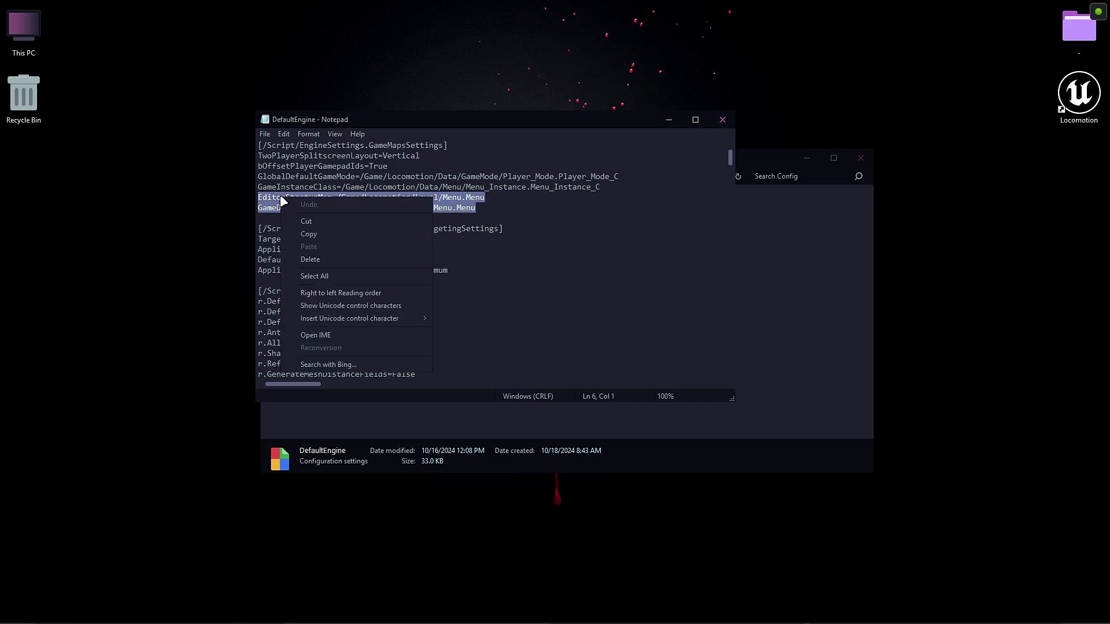
{"action": "left_click", "coordinate": [325, 260]}
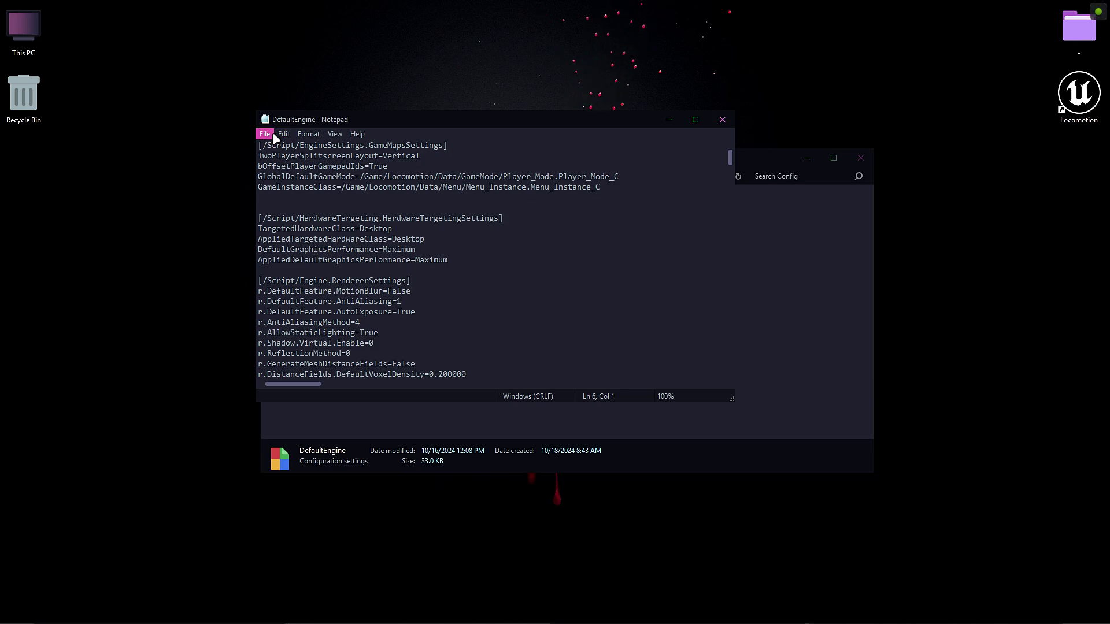
{"action": "key", "text": "BackSpace"}
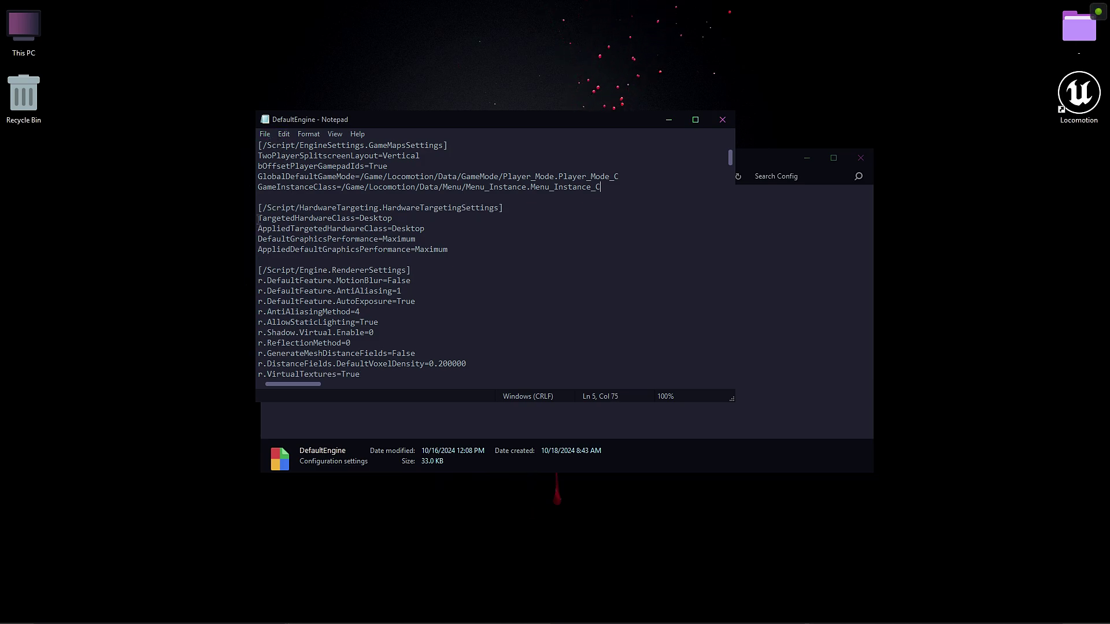
Step: Save the edited DefaultEngine file and close Notepad
{"action": "left_click", "coordinate": [261, 134]}
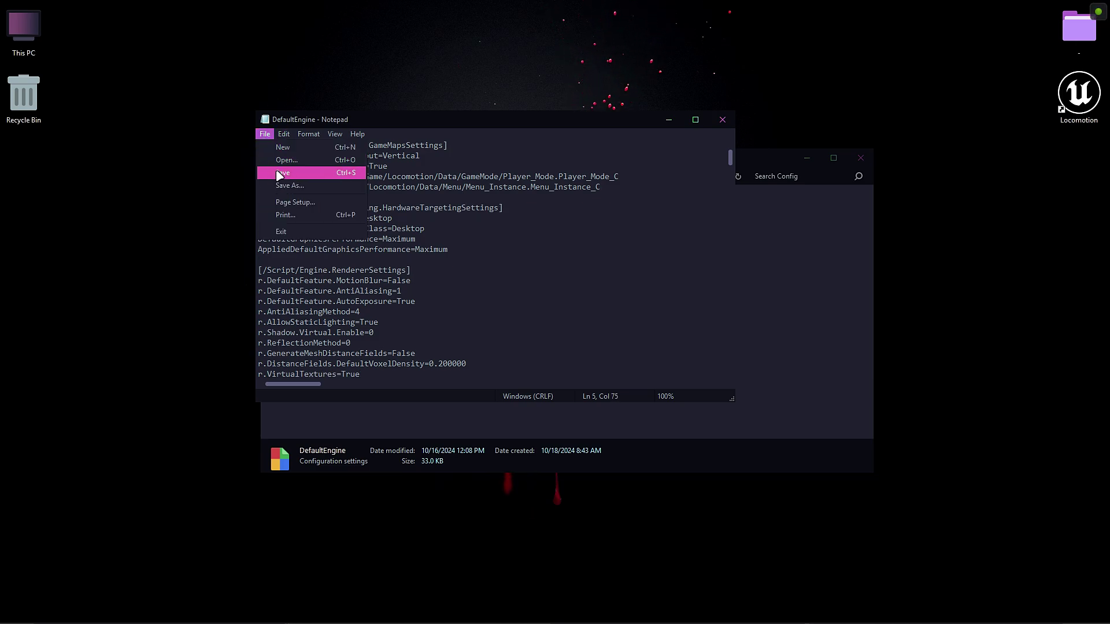
{"action": "left_click", "coordinate": [306, 175]}
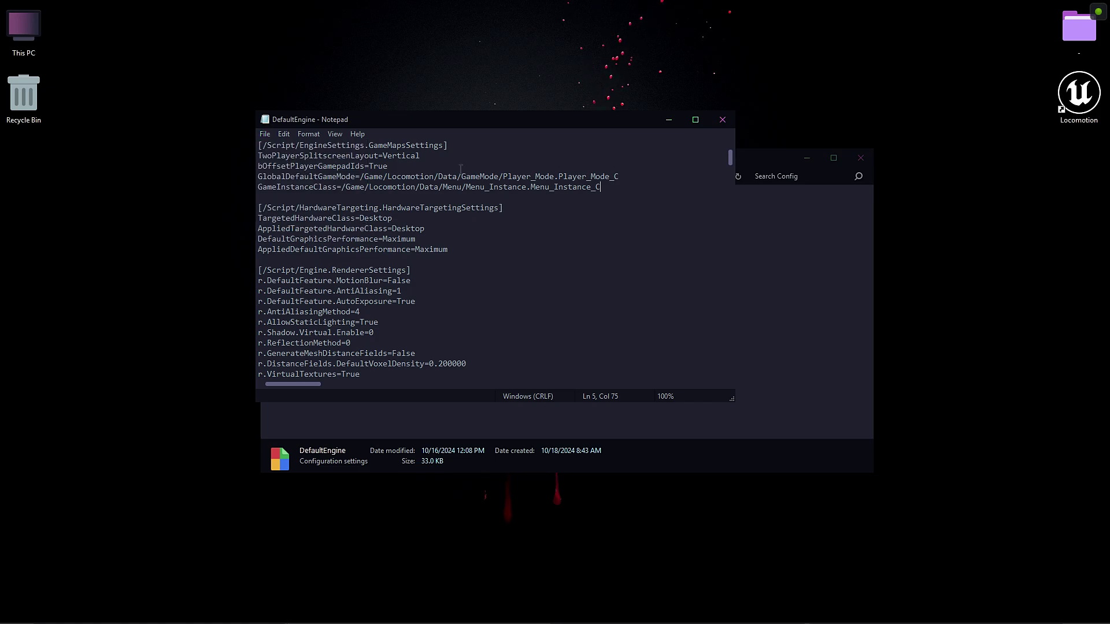
{"action": "left_click", "coordinate": [722, 119]}
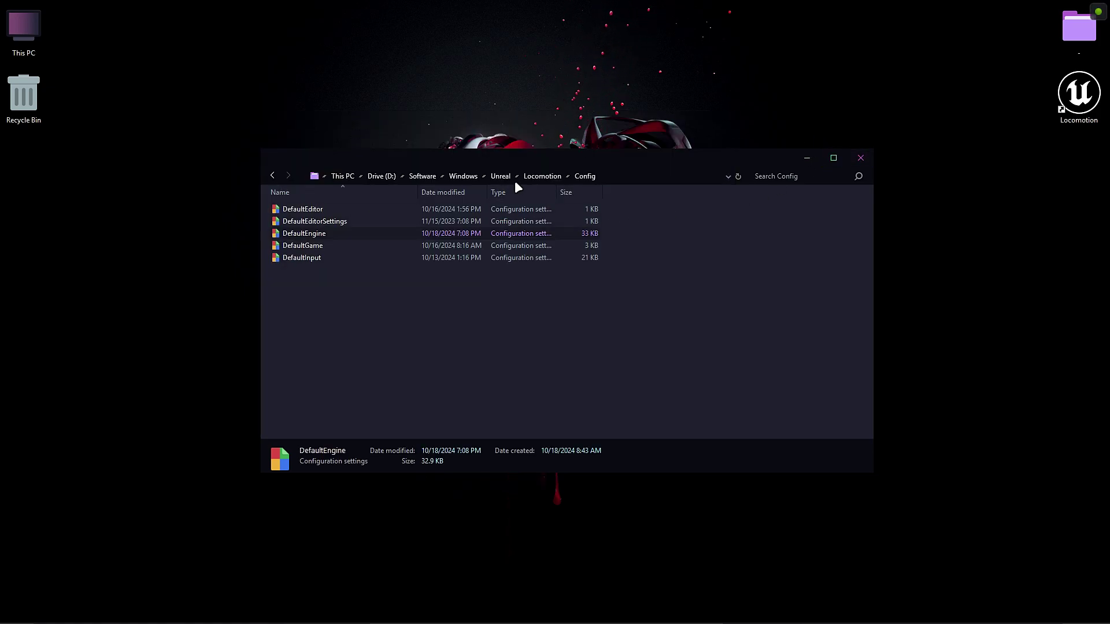
Step: Relaunch the Locomotion project from the desktop and show the Locomotion and Splash content folders
{"action": "double_click", "coordinate": [1062, 109]}
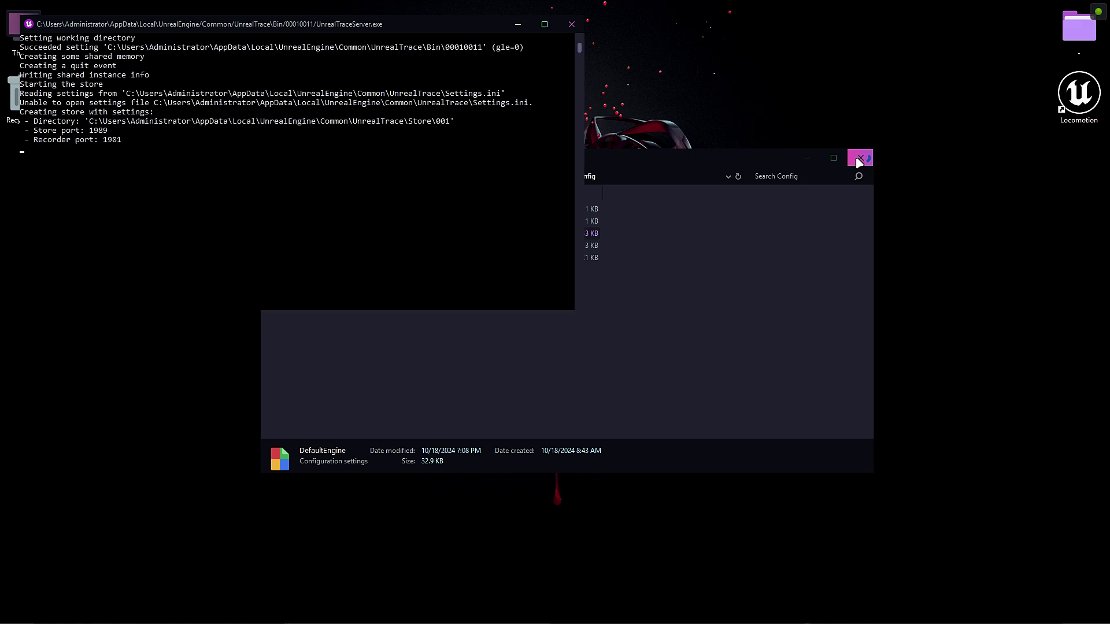
{"action": "left_click", "coordinate": [860, 159]}
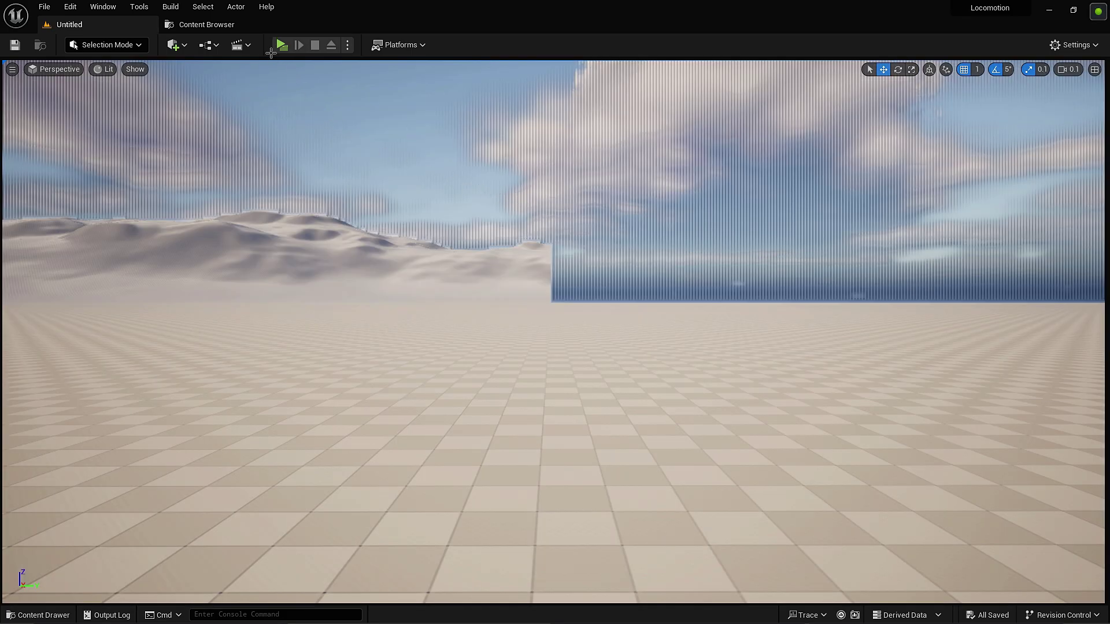
{"action": "left_click", "coordinate": [215, 23]}
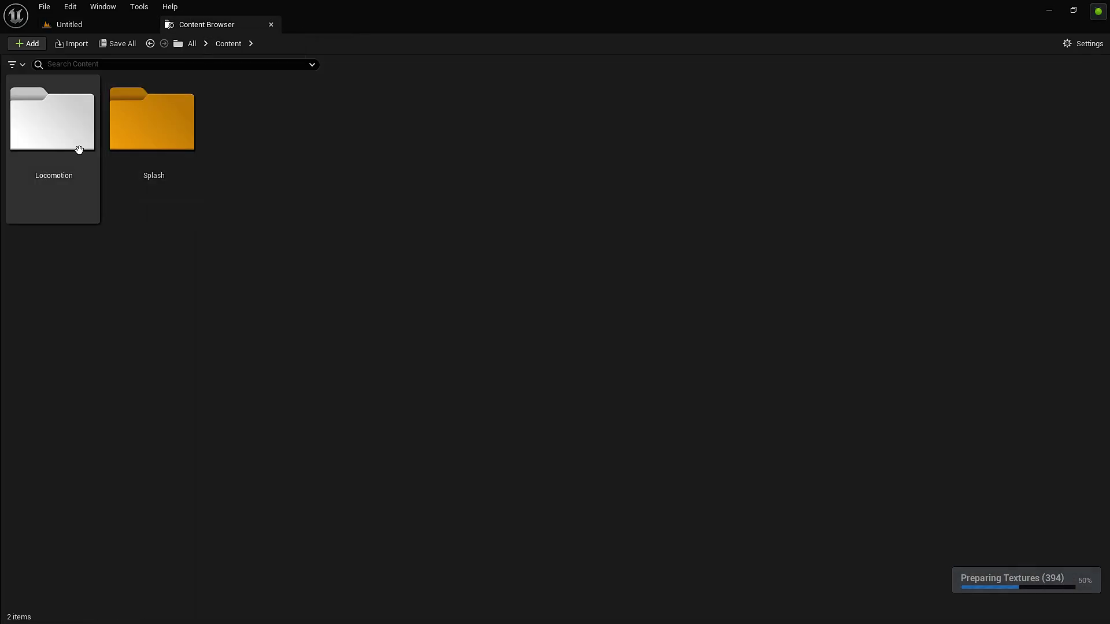
Step: Go to Locomotion > Blueprint and open the Player_Controller Blueprint
{"action": "double_click", "coordinate": [79, 150]}
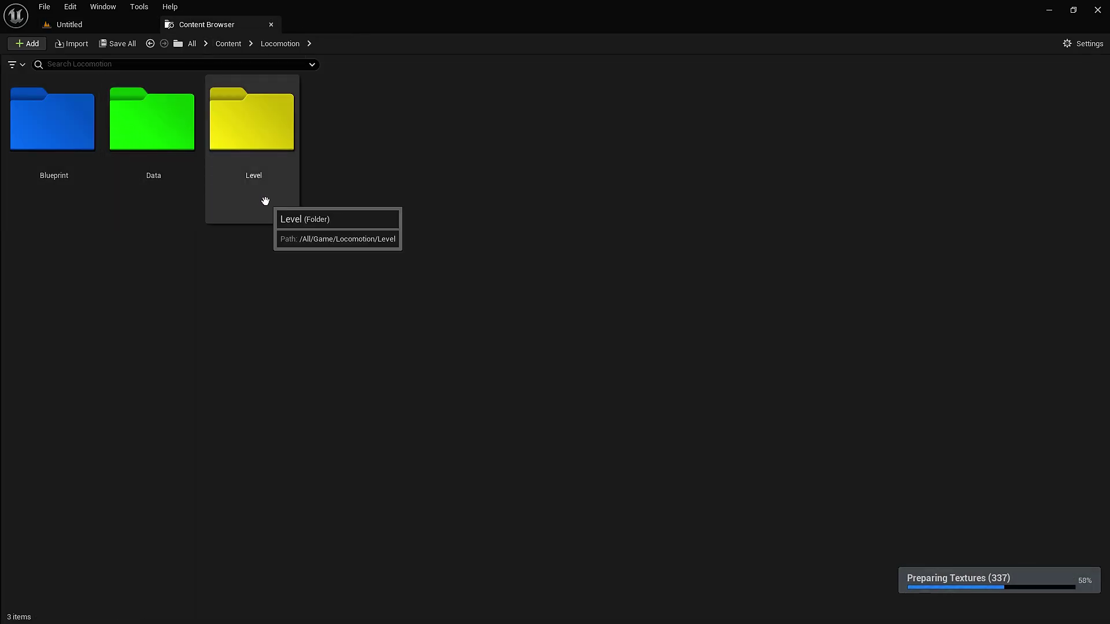
{"action": "double_click", "coordinate": [265, 200]}
{"action": "left_click", "coordinate": [272, 43]}
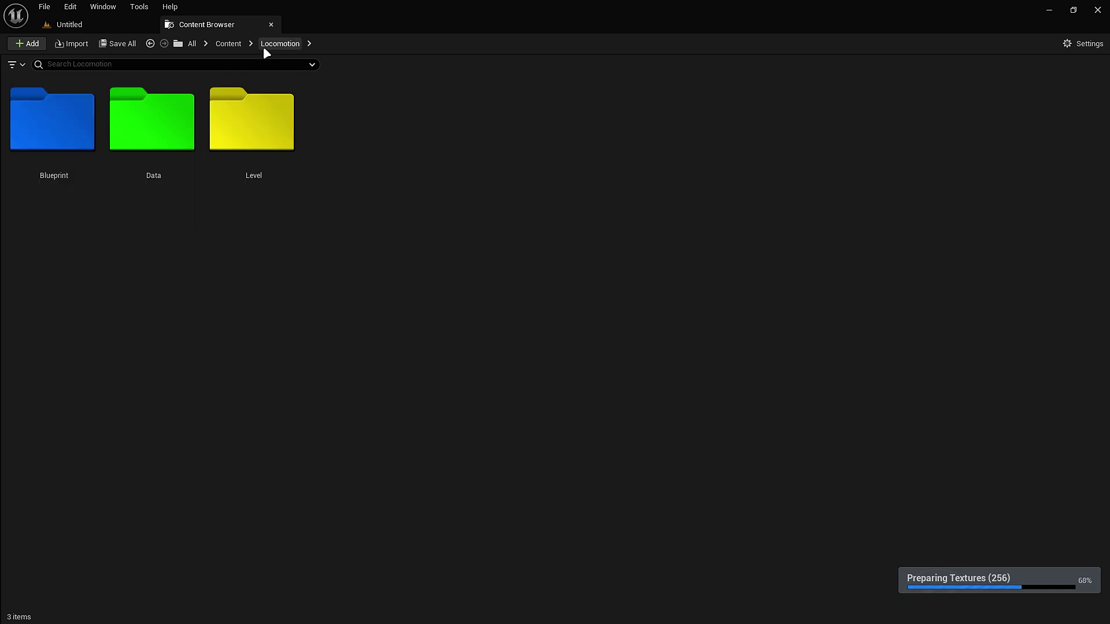
{"action": "double_click", "coordinate": [61, 175]}
{"action": "left_click", "coordinate": [927, 207]}
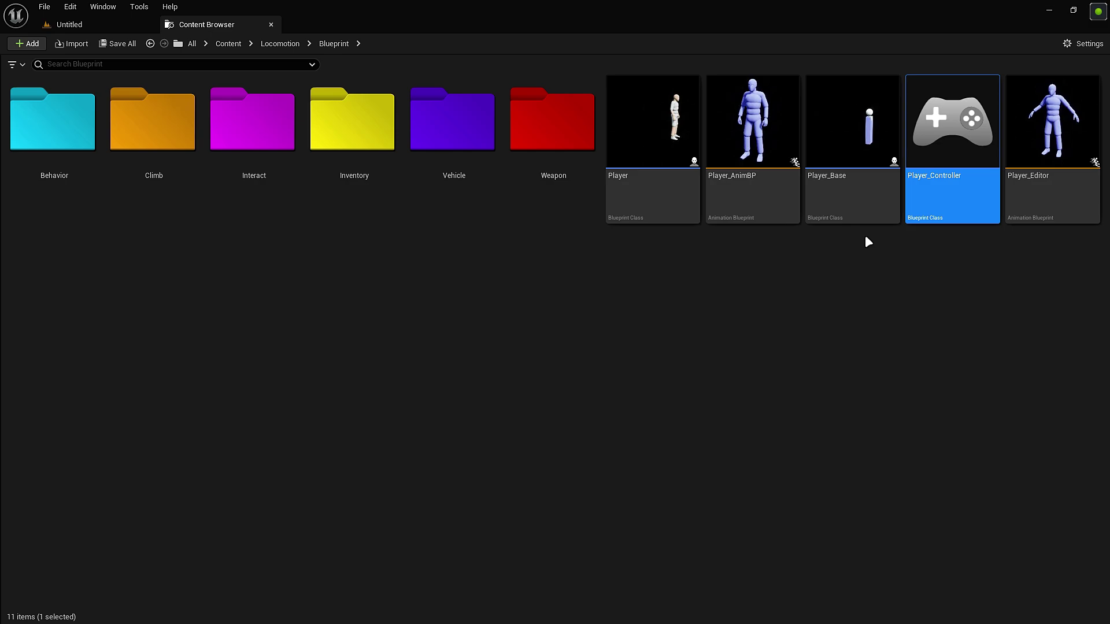
{"action": "key", "text": "Return"}
Step: Refresh all Player_Controller nodes, compile, save, and close the Blueprint
{"action": "left_click_drag", "start_coordinate": [280, 154], "coordinate": [528, 275]}
{"action": "key", "text": "ctrl+a"}
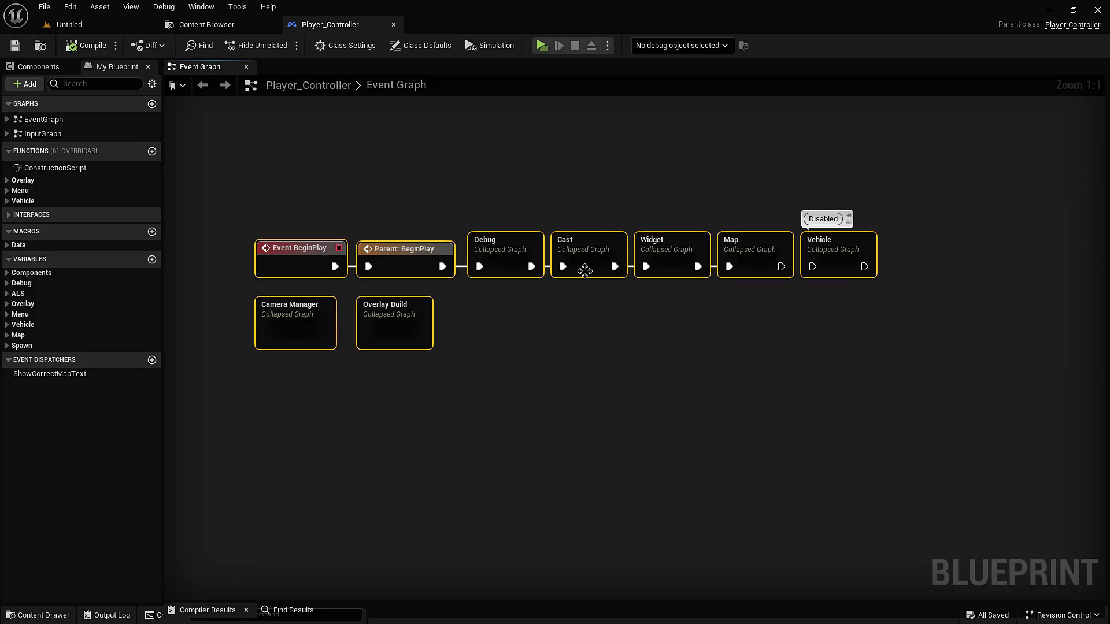
{"action": "right_click", "coordinate": [581, 244]}
{"action": "left_click", "coordinate": [595, 273]}
{"action": "left_click", "coordinate": [76, 47]}
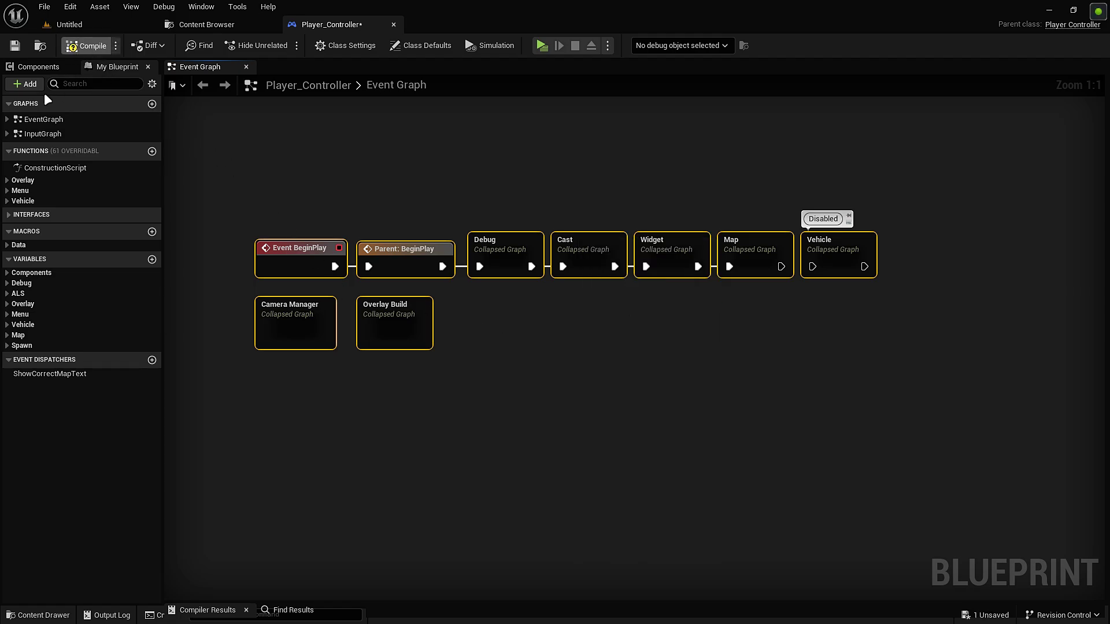
{"action": "left_click", "coordinate": [16, 45]}
{"action": "left_click", "coordinate": [393, 25]}
Step: Open Player_Base, refresh all its nodes, compile with F7, save, and close it
{"action": "left_click", "coordinate": [867, 202]}
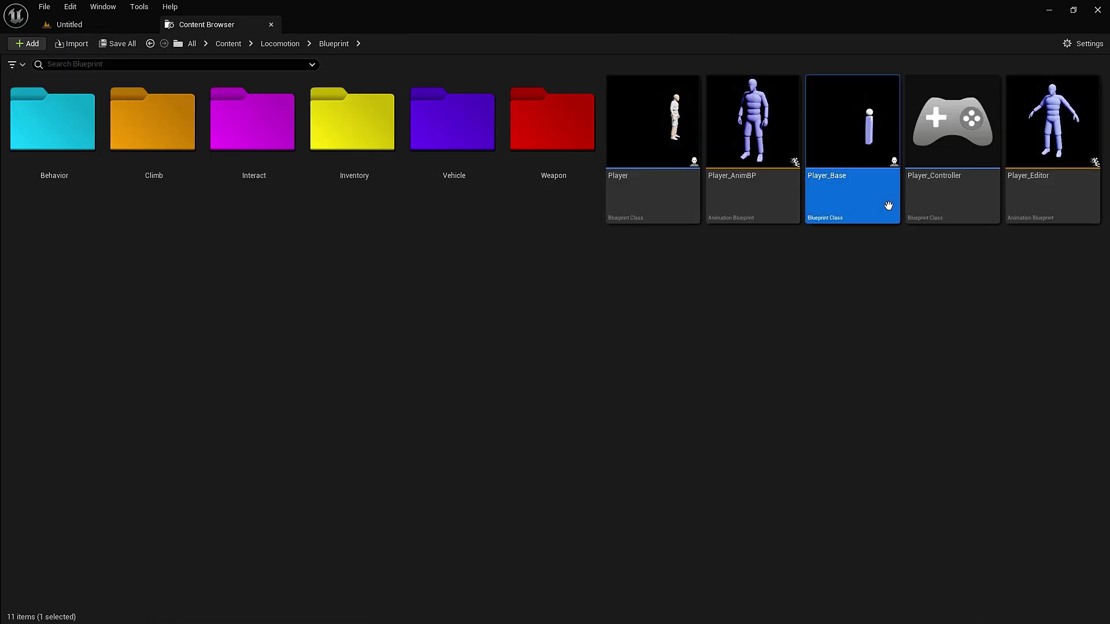
{"action": "double_click", "coordinate": [867, 203]}
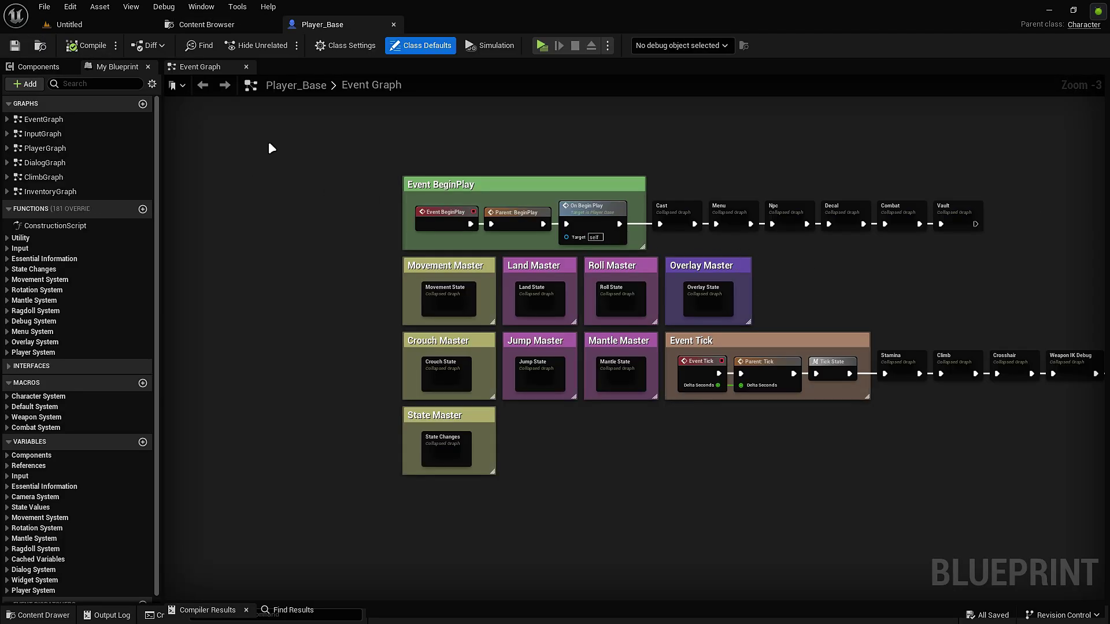
{"action": "left_click_drag", "start_coordinate": [215, 143], "coordinate": [1107, 536]}
{"action": "right_click_drag", "start_coordinate": [759, 295], "coordinate": [685, 280]}
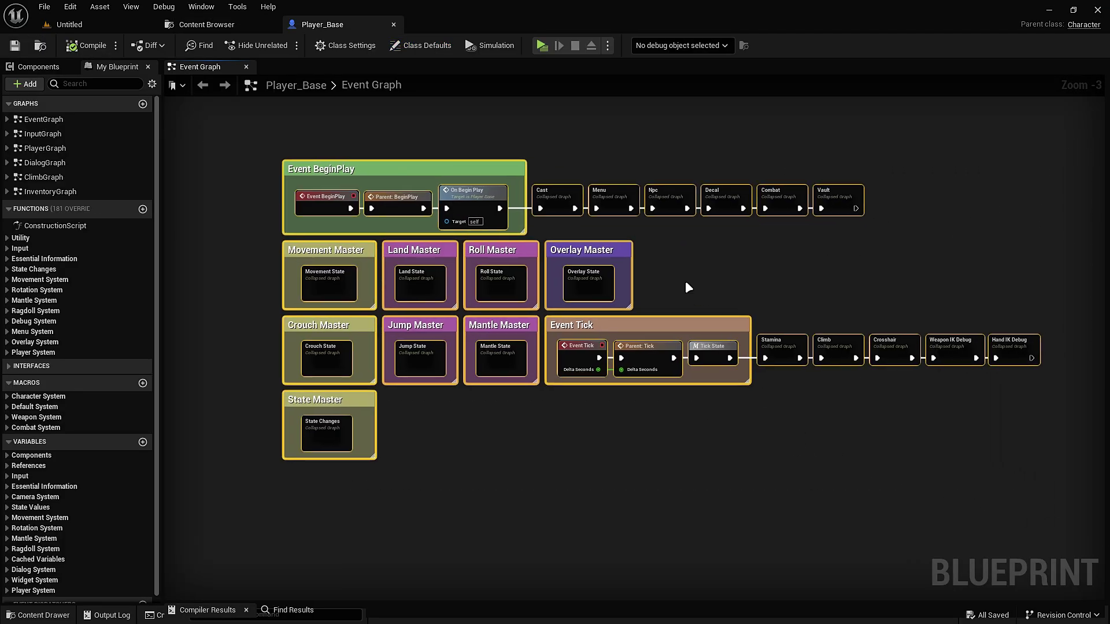
{"action": "right_click", "coordinate": [591, 249]}
{"action": "left_click", "coordinate": [627, 319]}
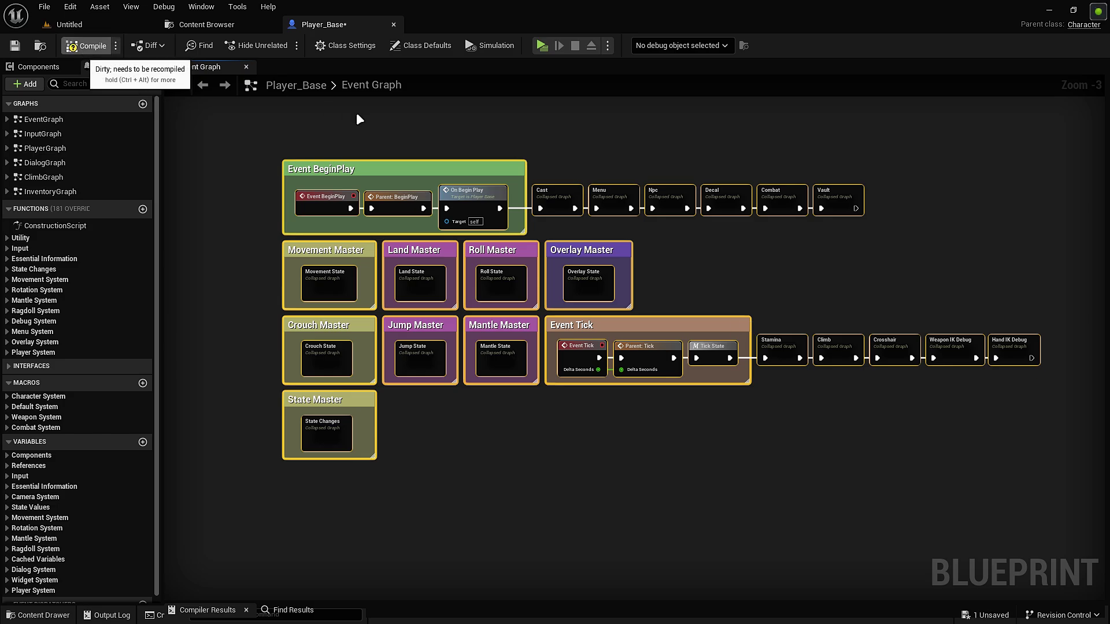
{"action": "key", "text": "F7"}
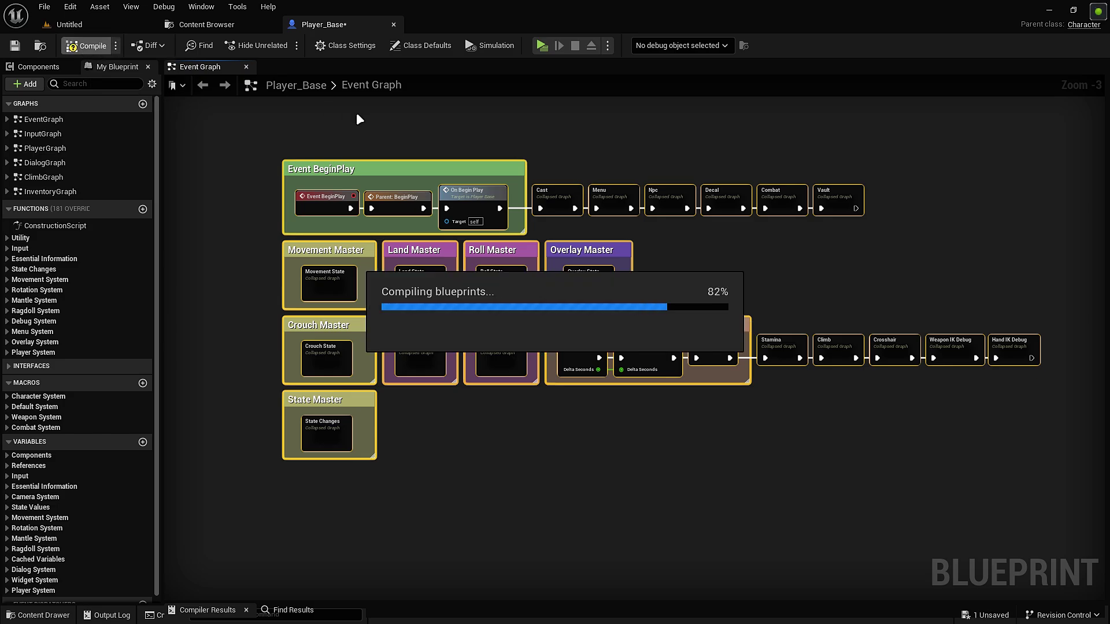
{"action": "left_click", "coordinate": [15, 46]}
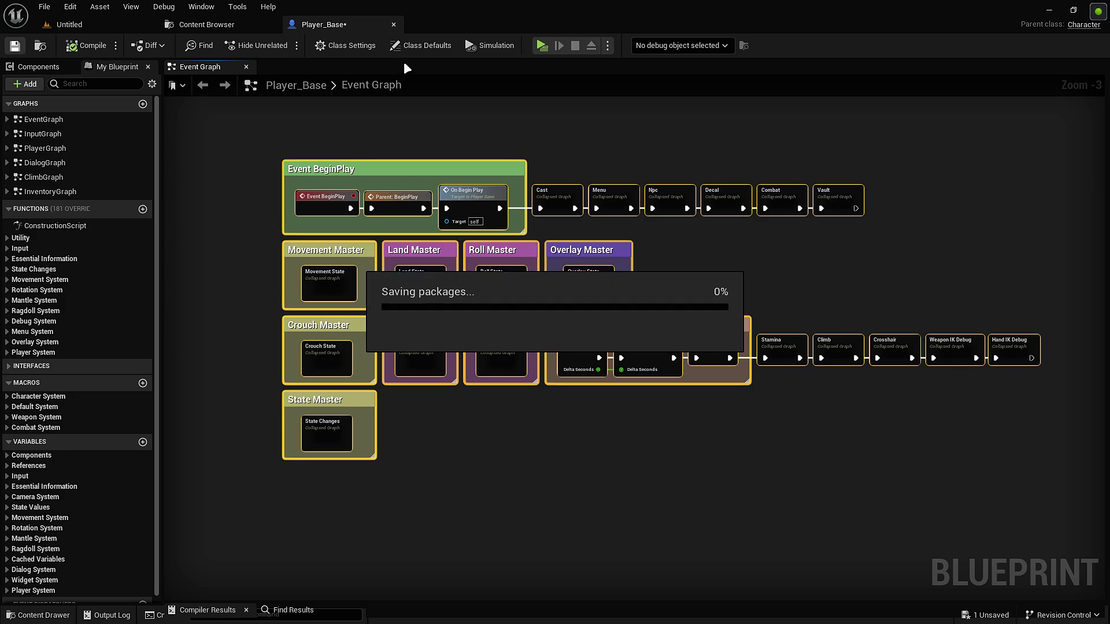
{"action": "left_click", "coordinate": [395, 25]}
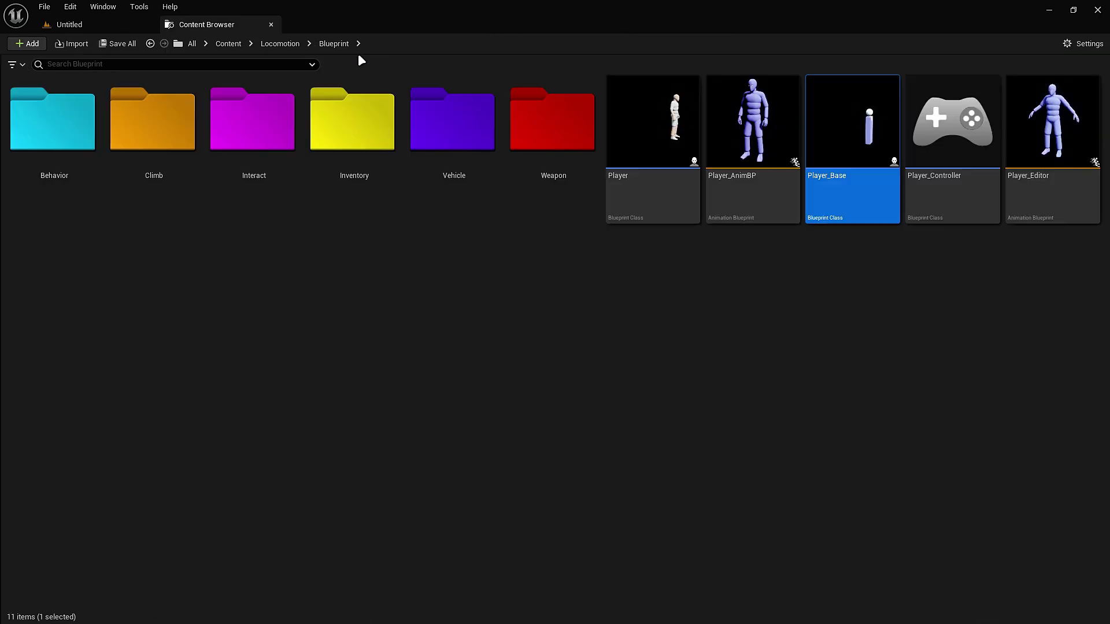
Step: Create a new Basic level and play-test it, stopping with Esc
{"action": "left_click", "coordinate": [295, 44]}
{"action": "double_click", "coordinate": [269, 157]}
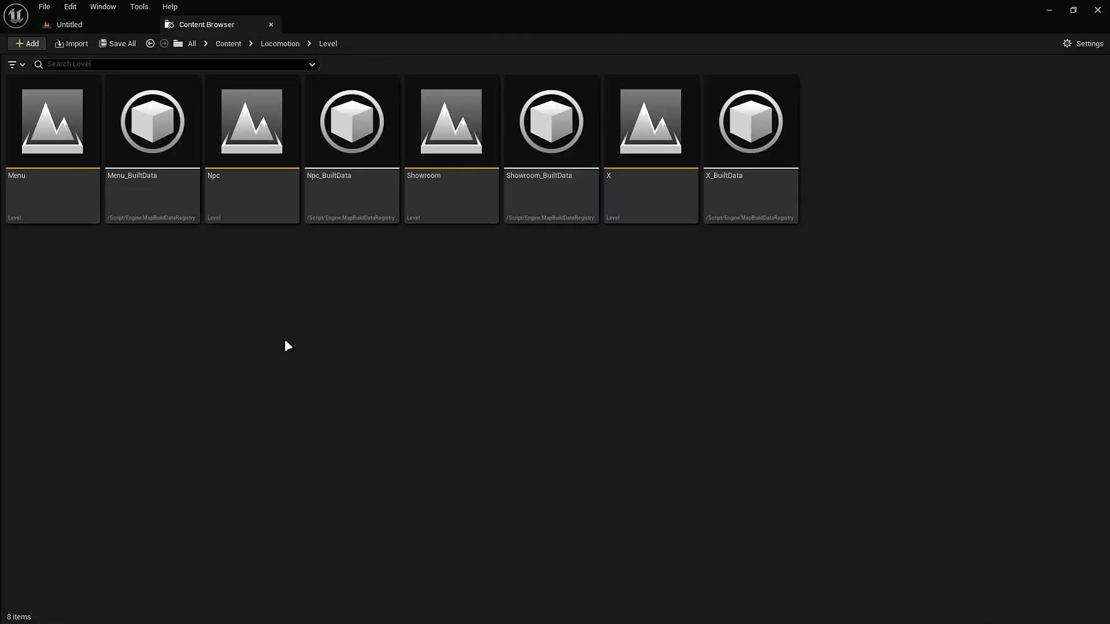
{"action": "left_click", "coordinate": [70, 25]}
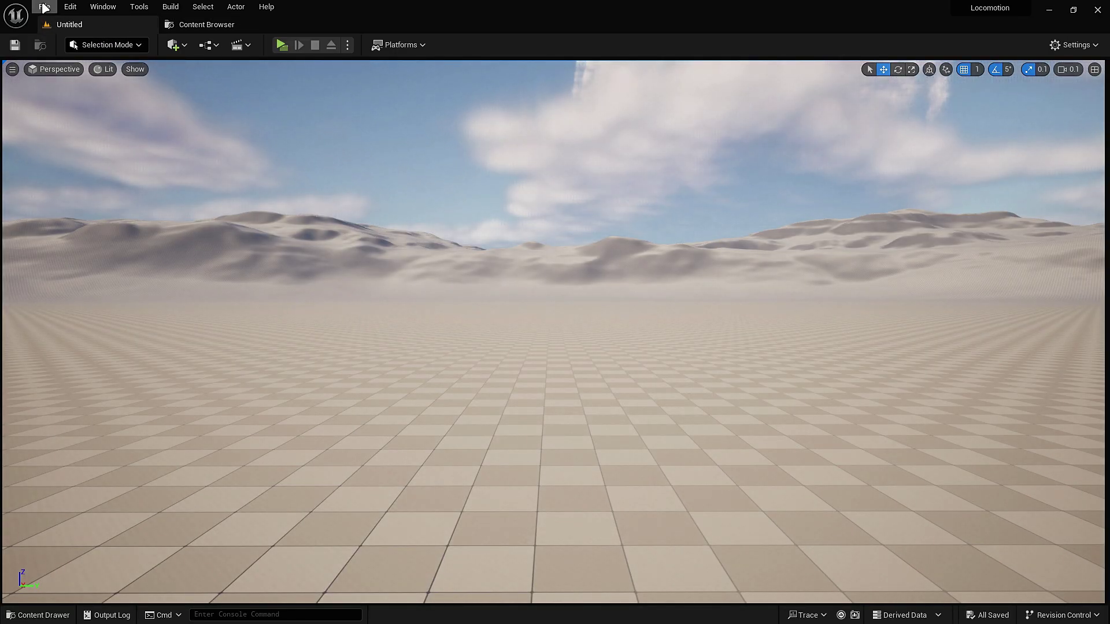
{"action": "left_click", "coordinate": [44, 7]}
{"action": "left_click", "coordinate": [96, 37]}
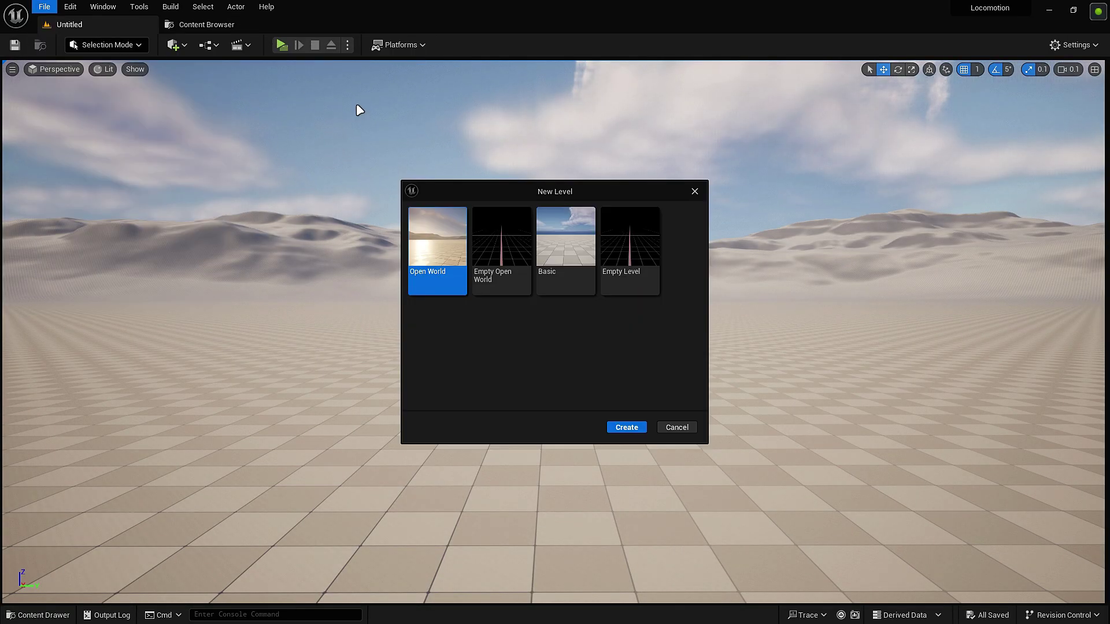
{"action": "left_click", "coordinate": [550, 257]}
{"action": "double_click", "coordinate": [549, 256]}
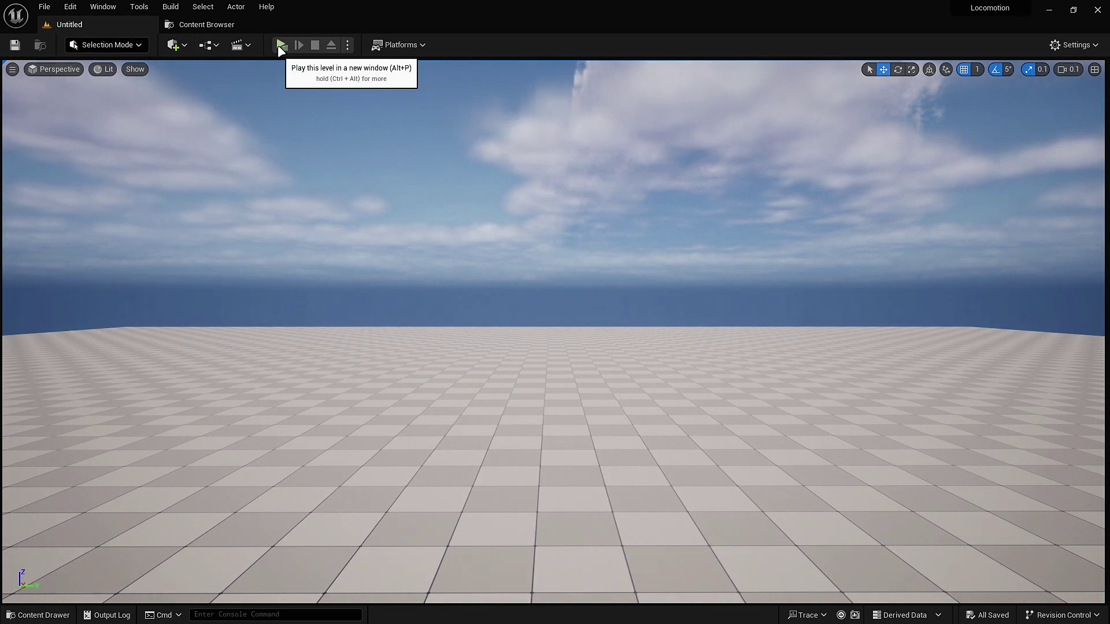
{"action": "left_click", "coordinate": [282, 44]}
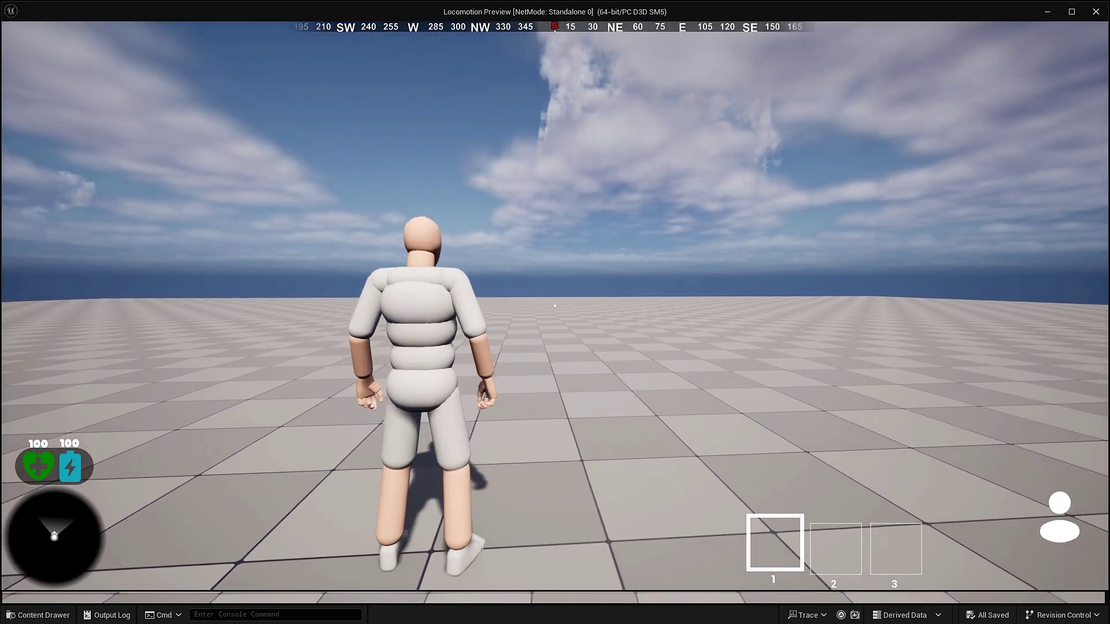
{"action": "key", "text": "Escape"}
Step: Open level X from the Level folder and play-test it, stopping with Esc
{"action": "left_click", "coordinate": [220, 26]}
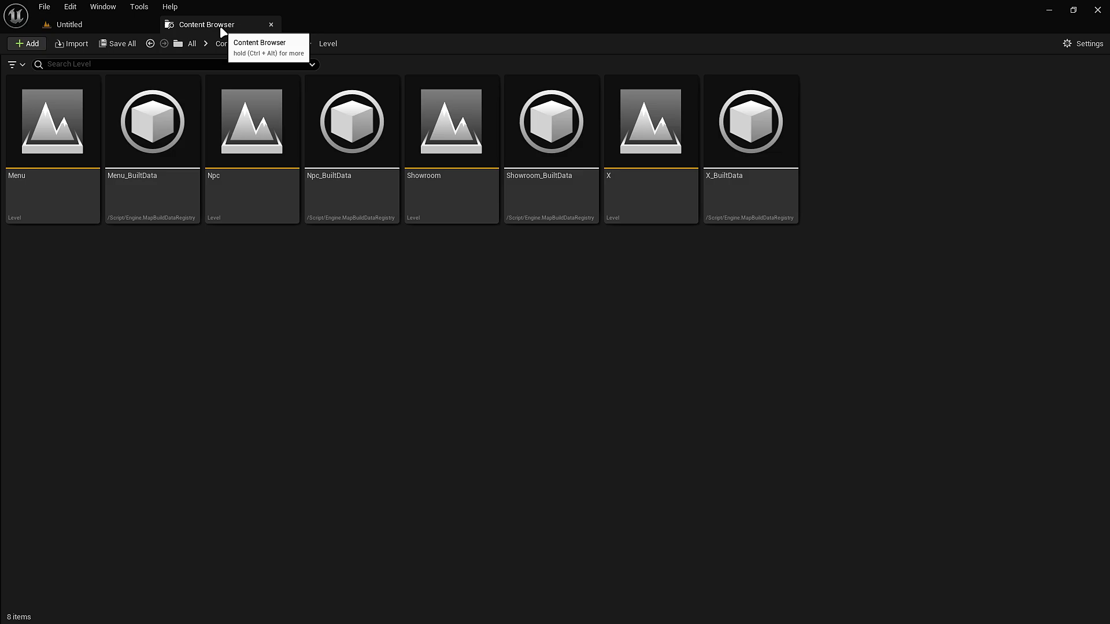
{"action": "left_click", "coordinate": [628, 191]}
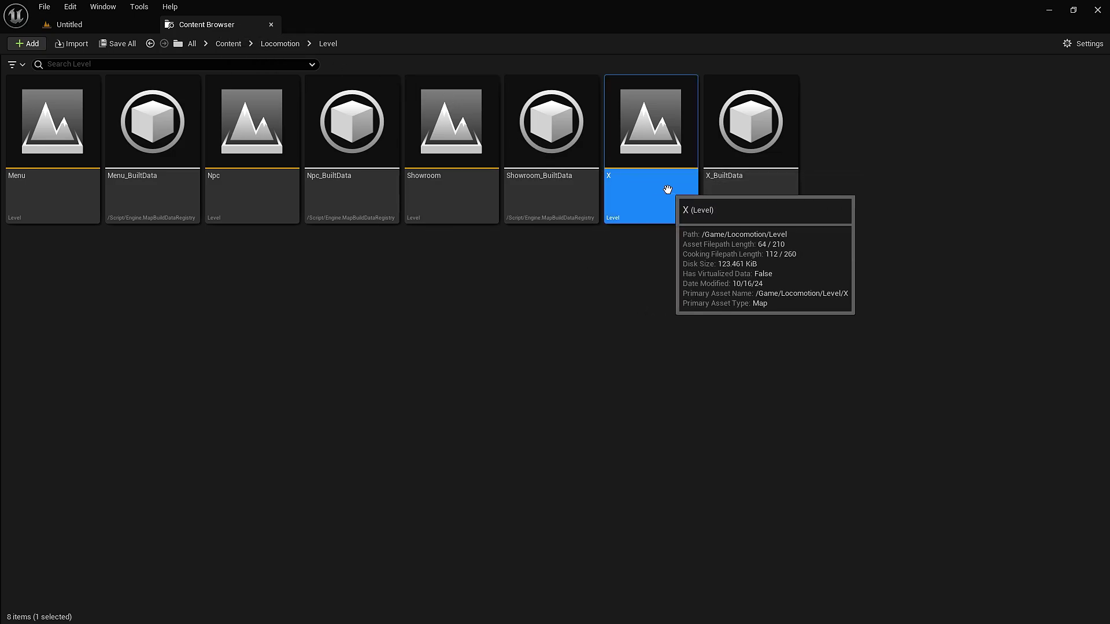
{"action": "double_click", "coordinate": [628, 191]}
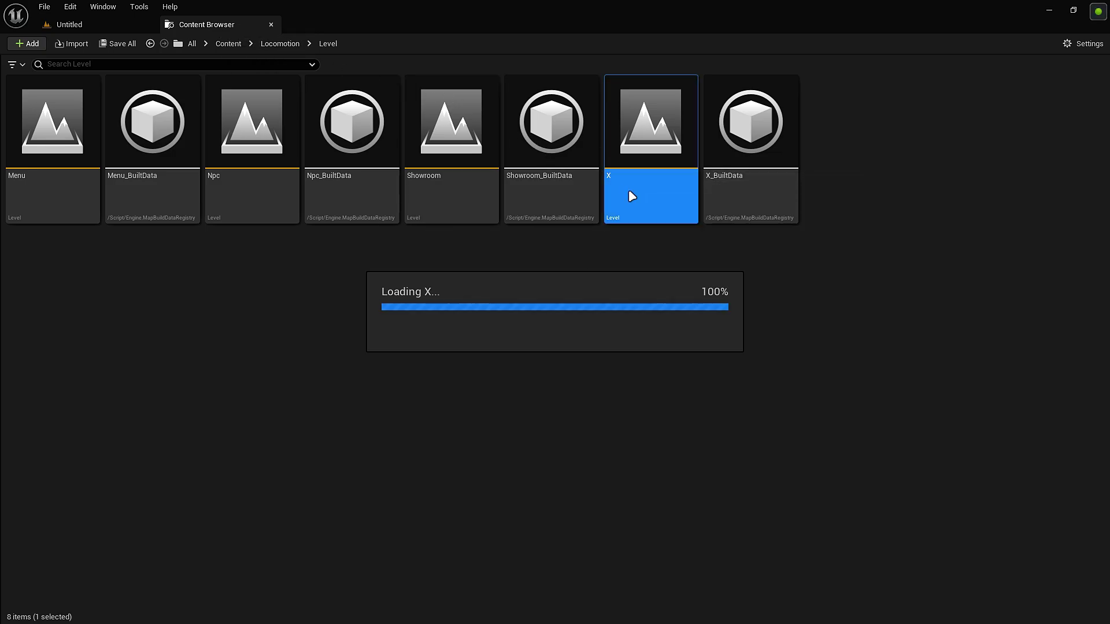
{"action": "left_click", "coordinate": [142, 29]}
{"action": "left_click", "coordinate": [282, 45]}
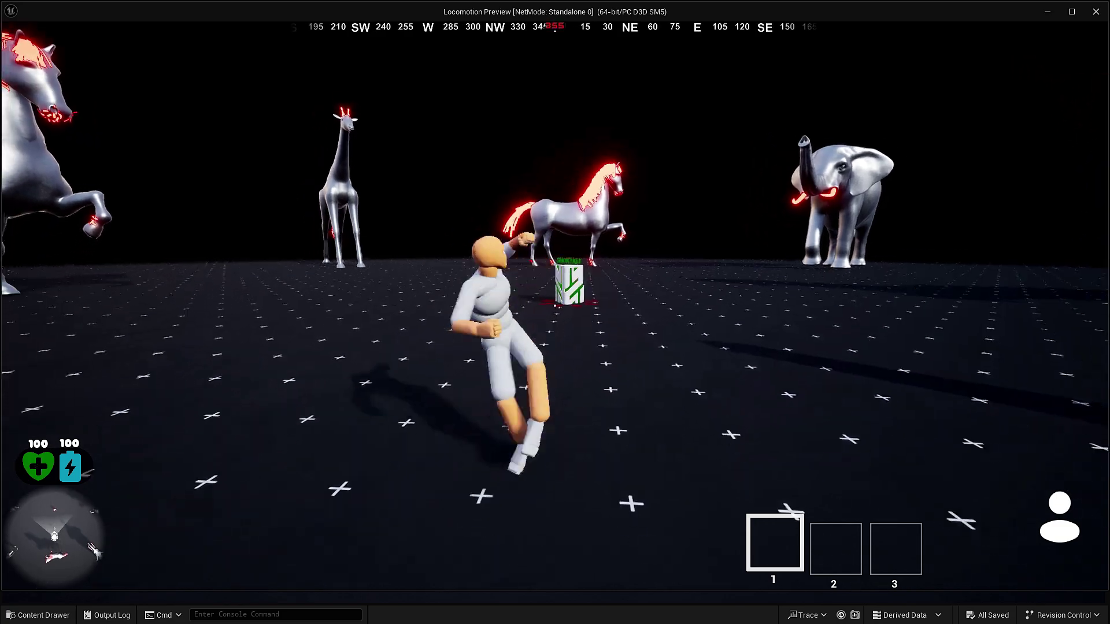
{"action": "key", "text": "Escape"}
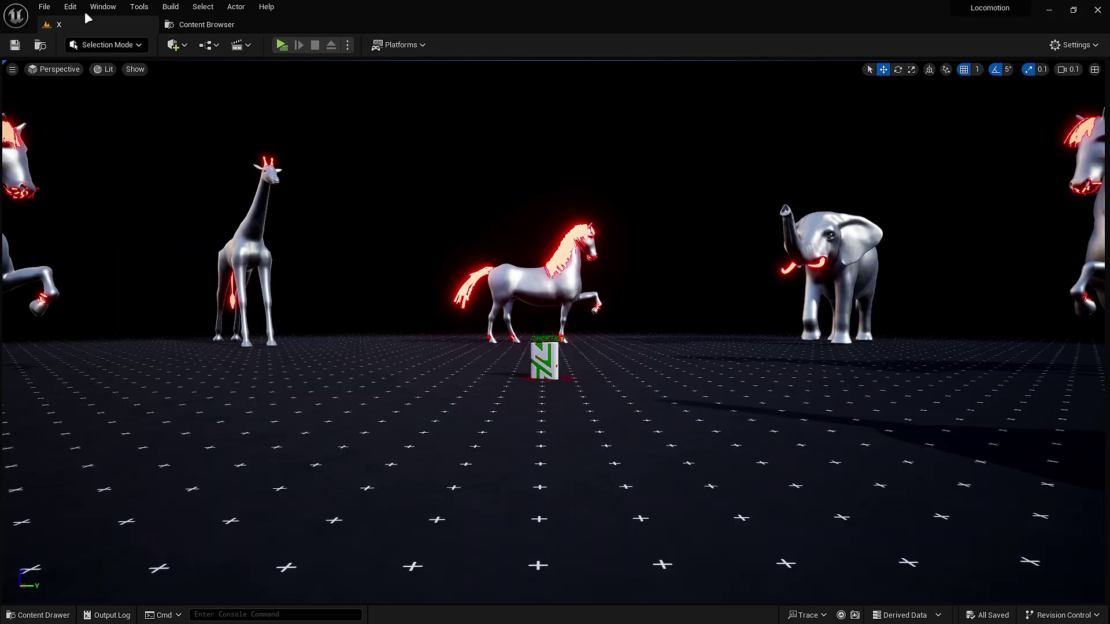
Step: In Project Settings > Maps & Modes, set Editor Startup Map and Game Default Map to Menu
{"action": "left_click", "coordinate": [72, 9]}
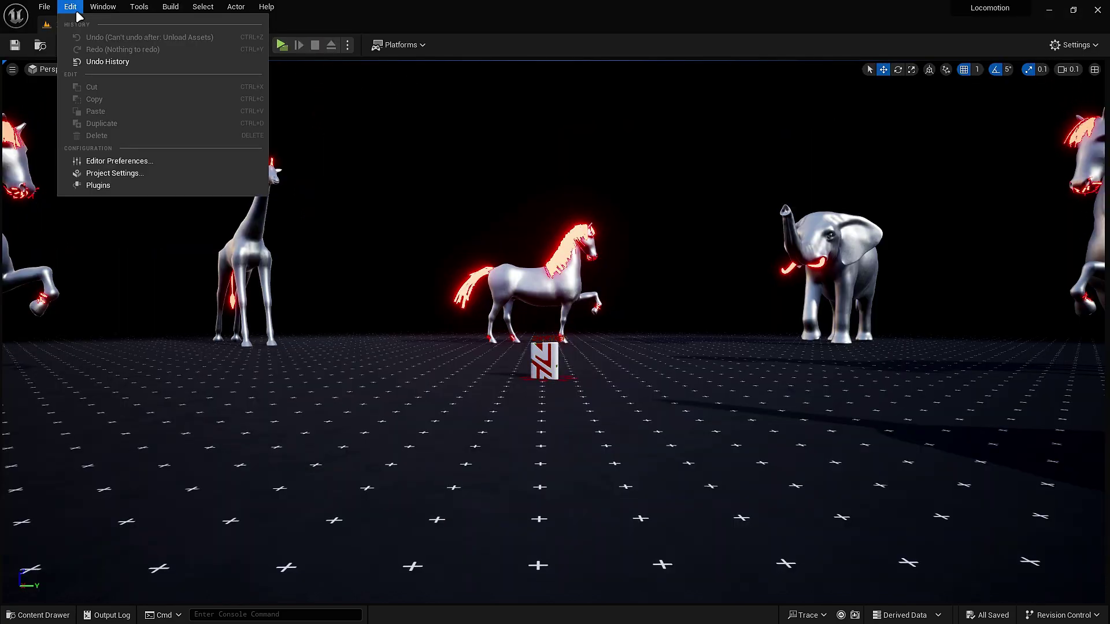
{"action": "left_click", "coordinate": [137, 173]}
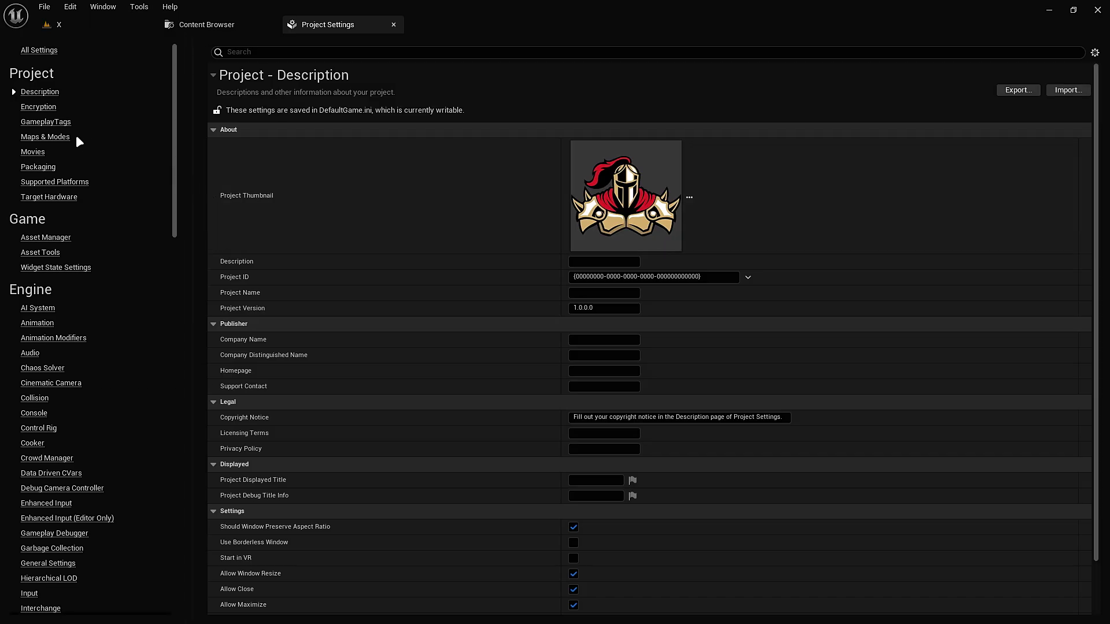
{"action": "left_click", "coordinate": [52, 137]}
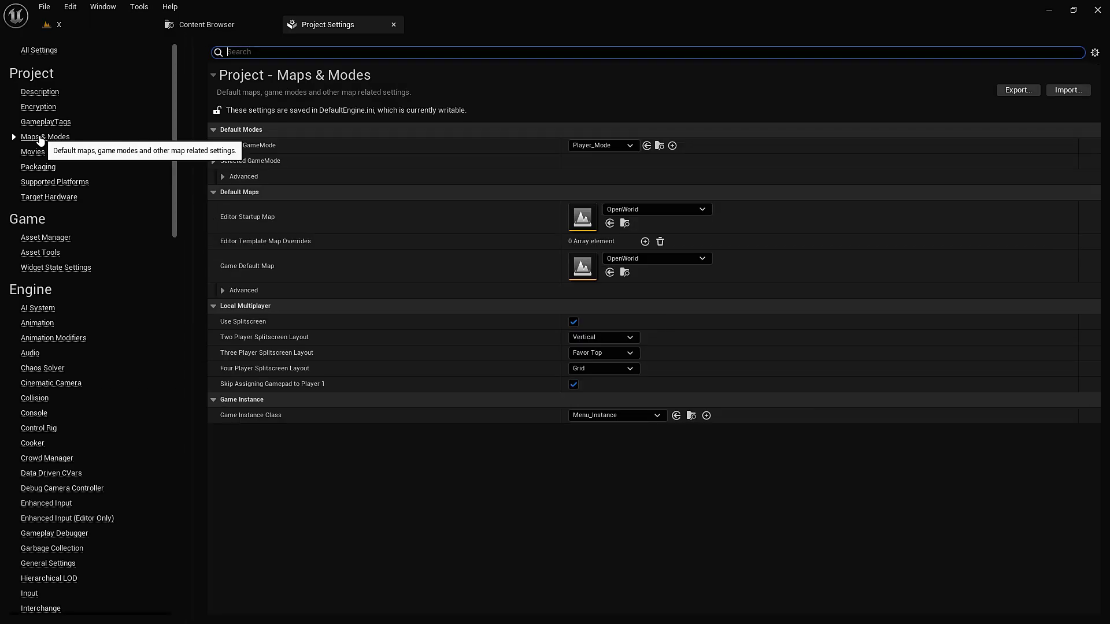
{"action": "left_click", "coordinate": [638, 209]}
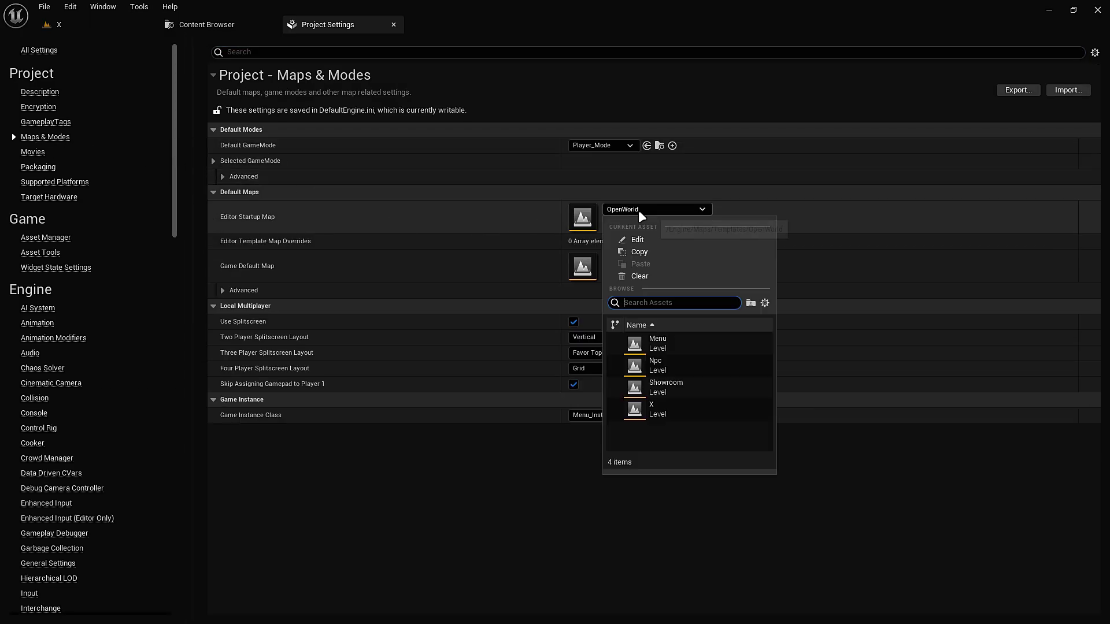
{"action": "left_click", "coordinate": [653, 341]}
{"action": "left_click", "coordinate": [650, 259]}
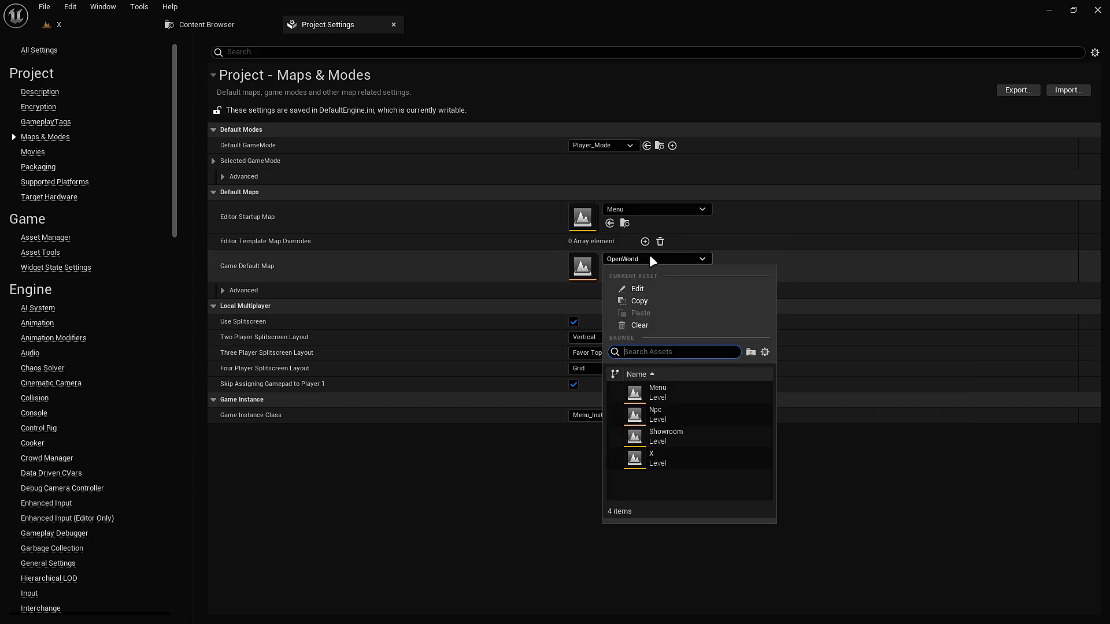
{"action": "left_click", "coordinate": [656, 393]}
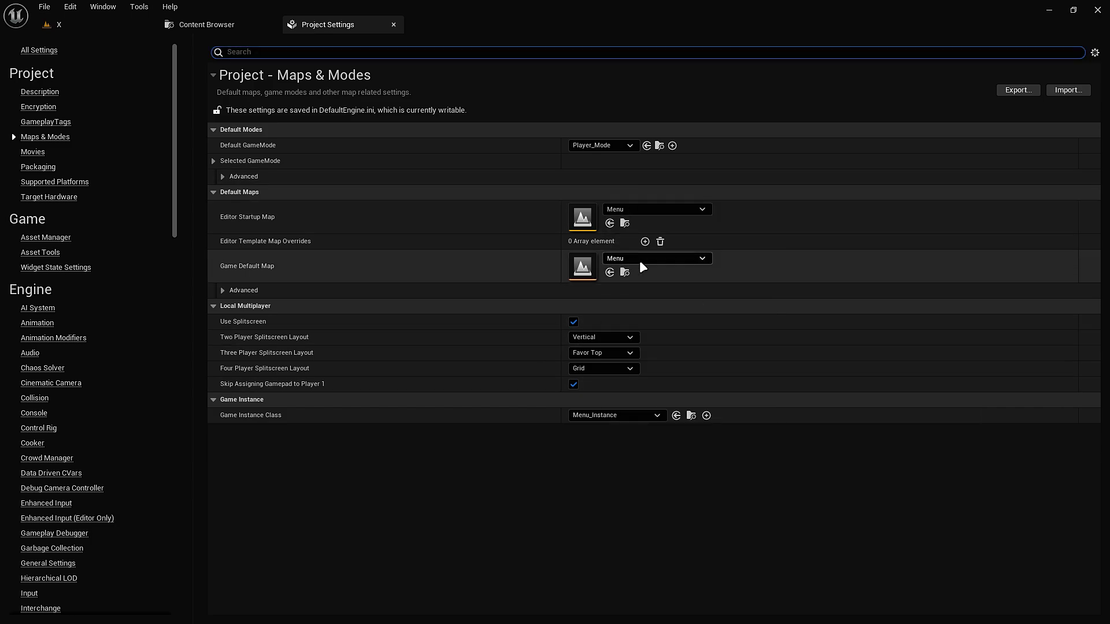
{"action": "left_click", "coordinate": [625, 223]}
Step: Open the Menu level from the Content Browser and launch a Play session from it
{"action": "double_click", "coordinate": [88, 169]}
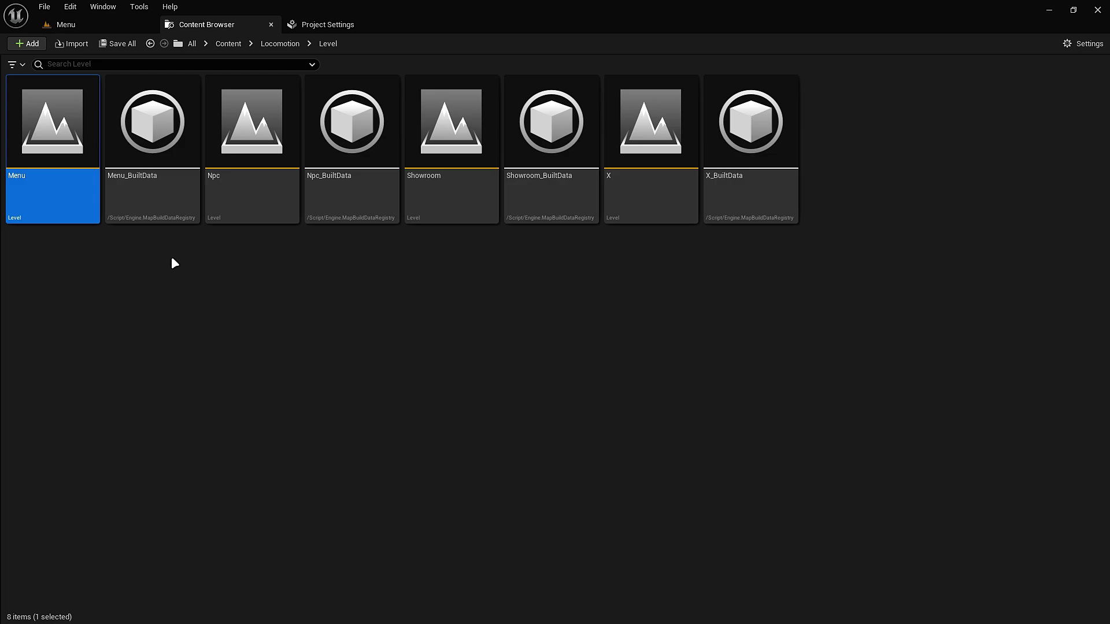
{"action": "left_click", "coordinate": [63, 24]}
{"action": "left_click", "coordinate": [284, 42]}
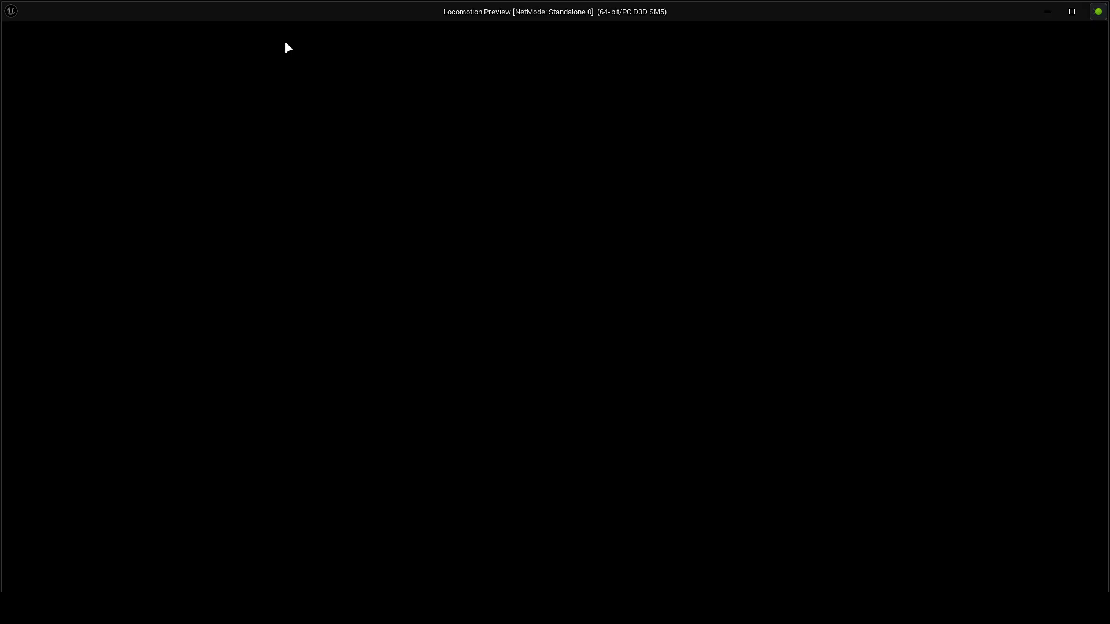
Step: Pass the START title screen and PLAY to reach level select, then pick level 3 (X)
{"action": "left_click", "coordinate": [552, 421]}
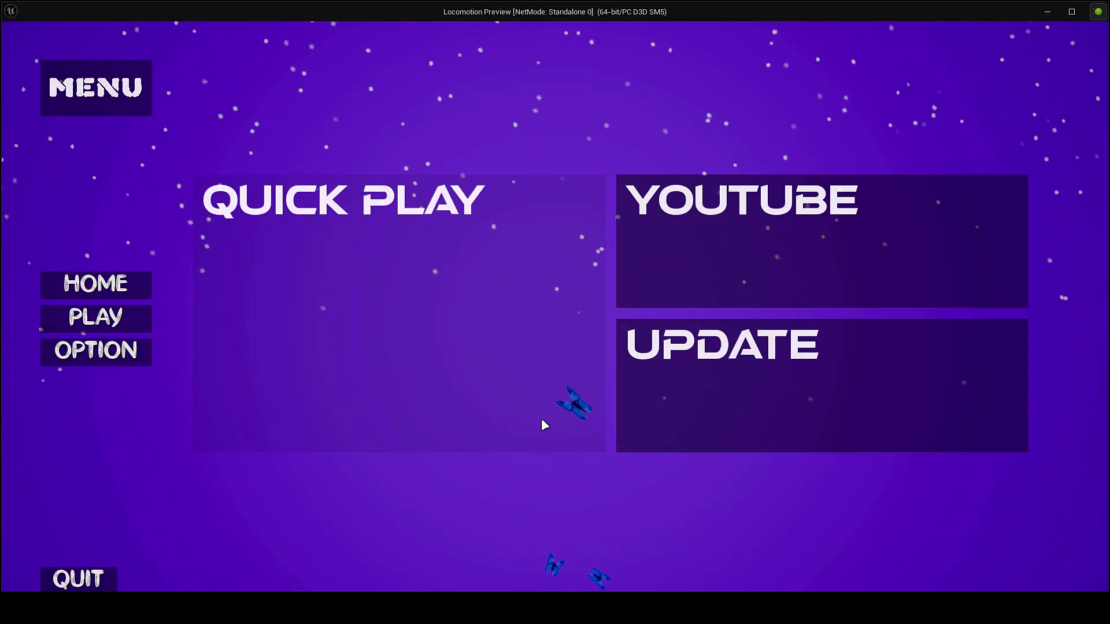
{"action": "left_click", "coordinate": [541, 418]}
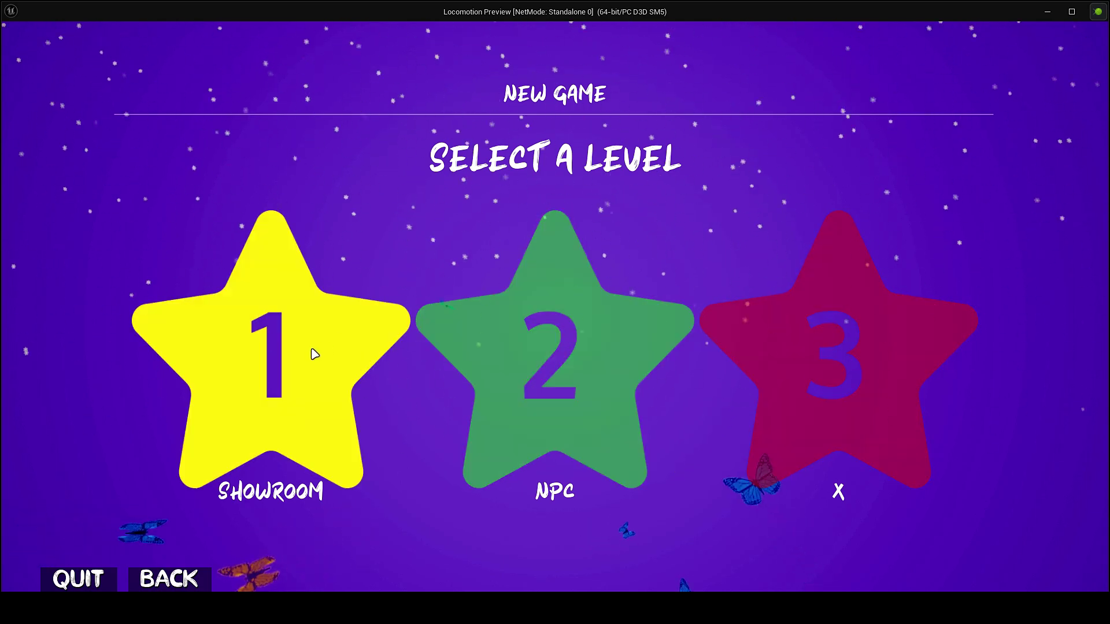
{"action": "left_click", "coordinate": [930, 447]}
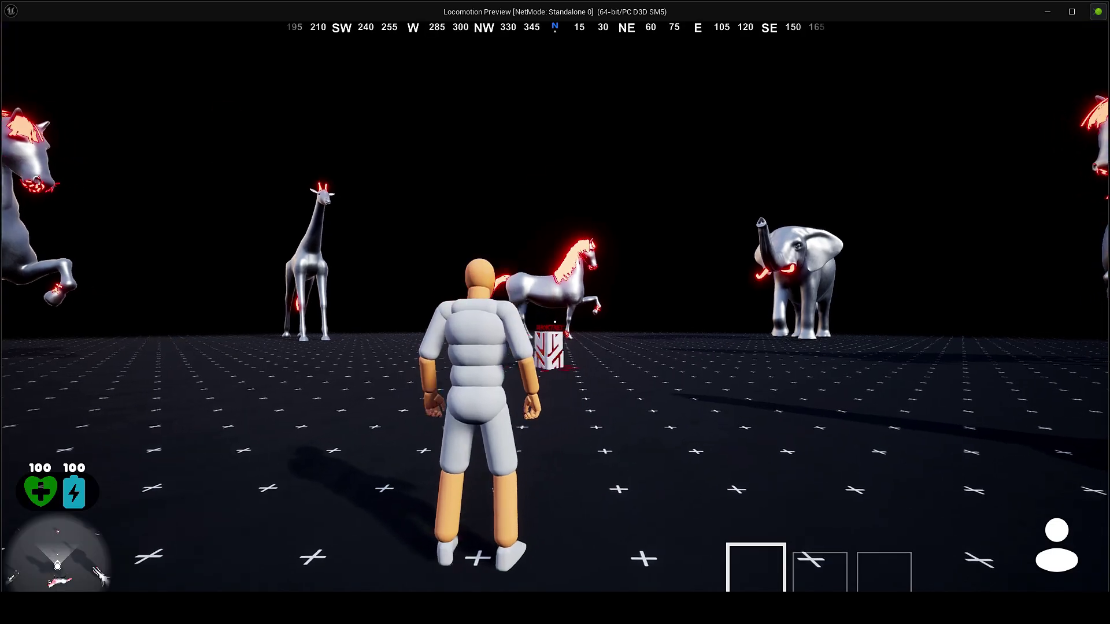